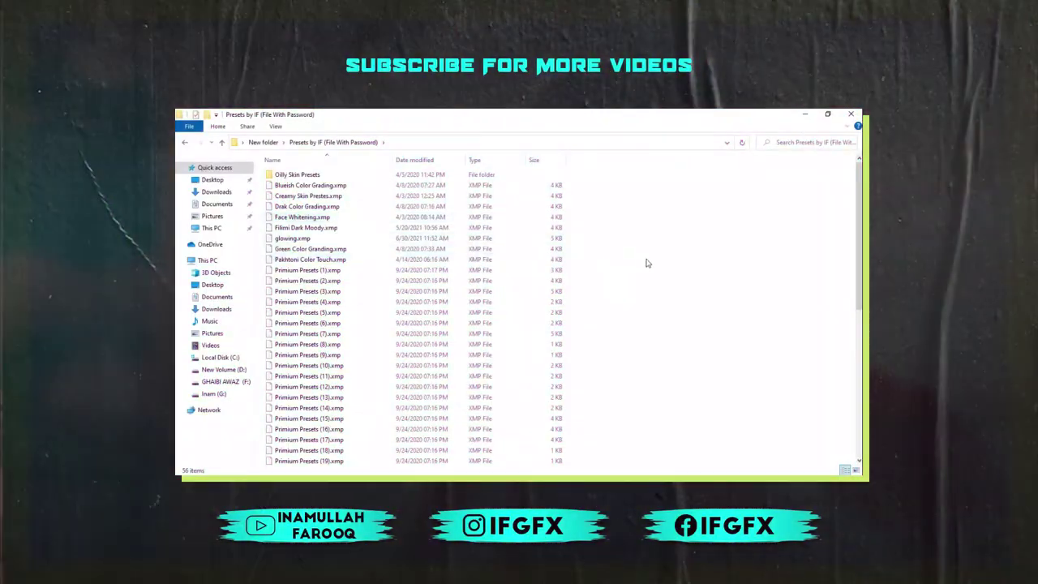
Extract the password-protected preset RAR archive into the current folder.
right_click(646, 262)
mouse_move(706, 267)
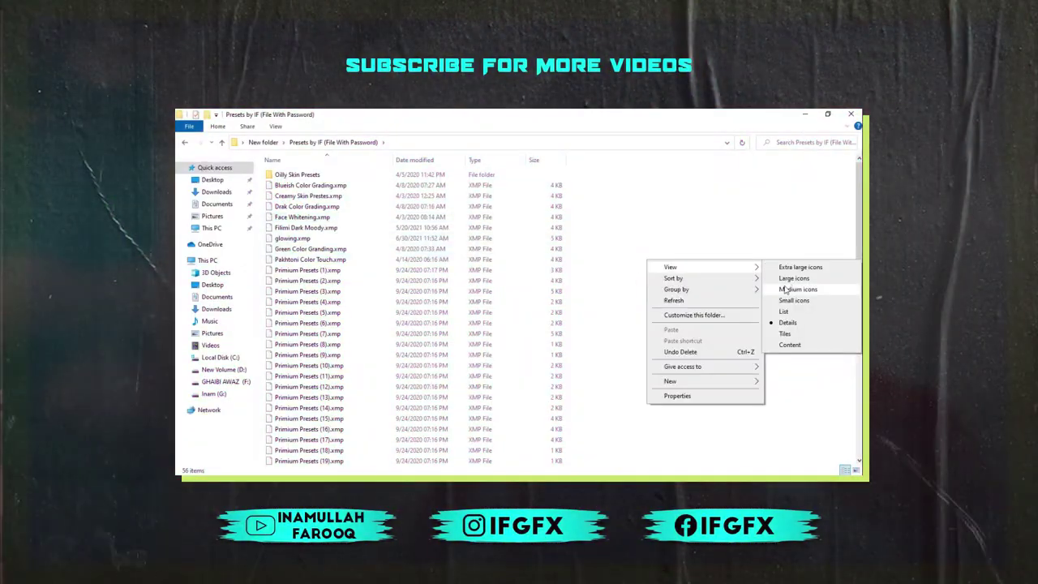
left_click(785, 289)
scroll(773, 283, "up", 2)
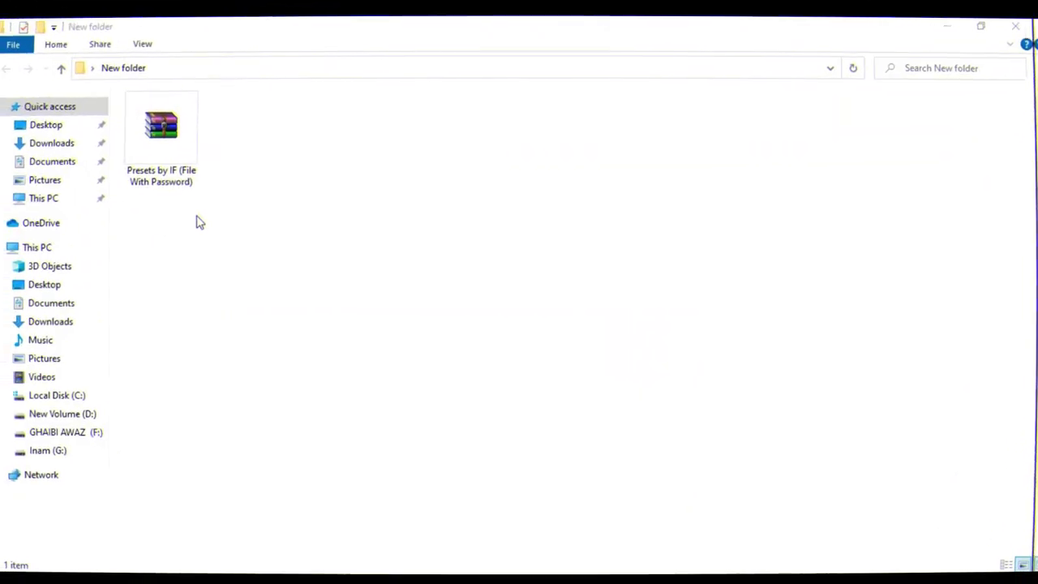
left_click(189, 157)
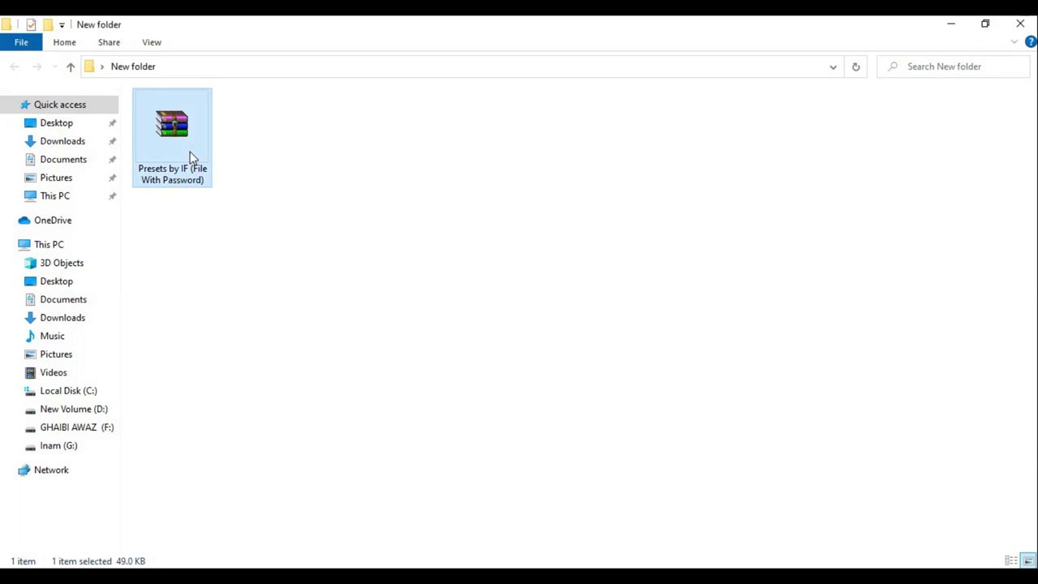
right_click(190, 157)
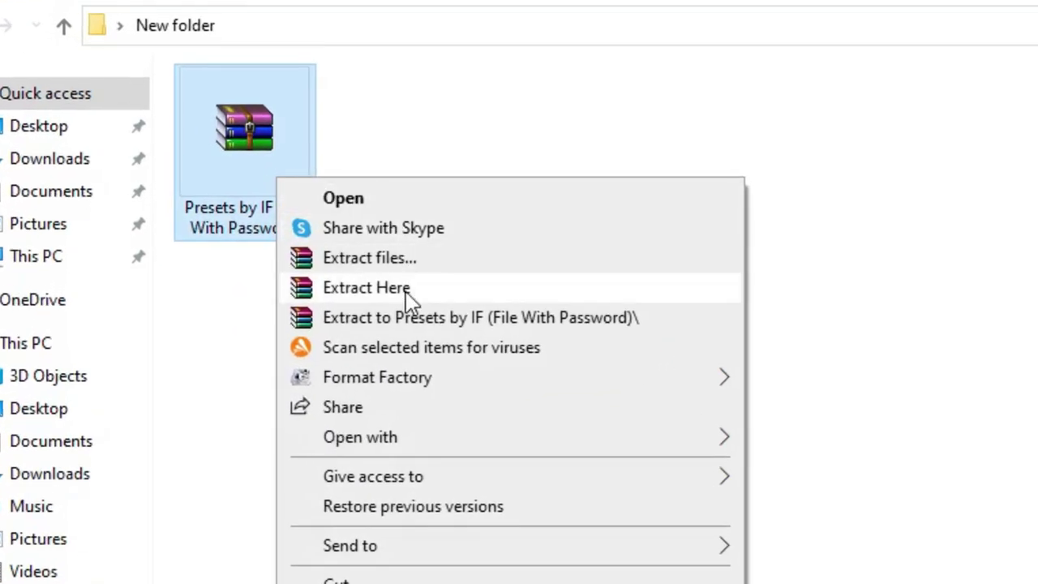
left_click(410, 297)
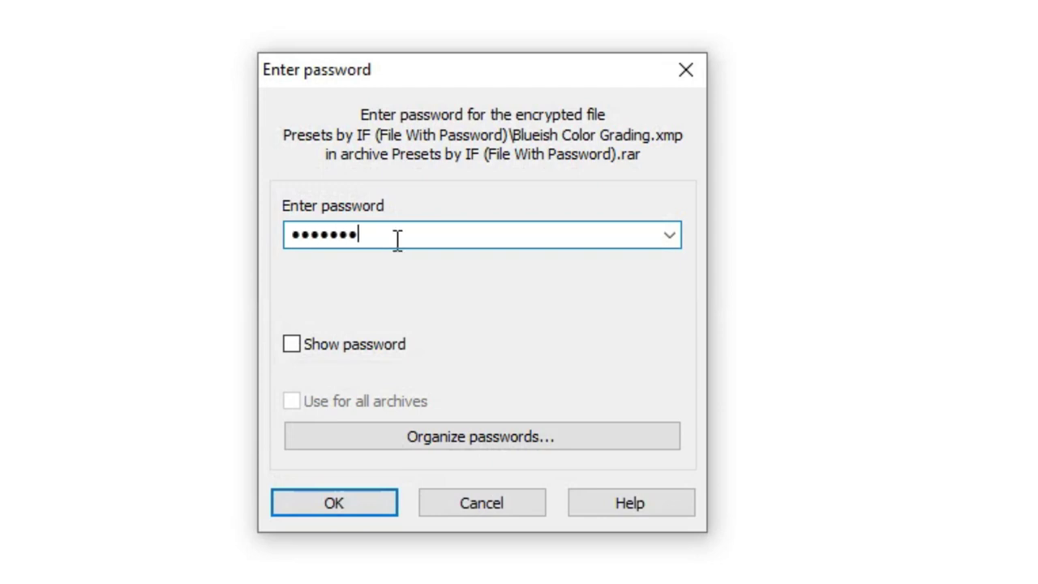
left_click(360, 508)
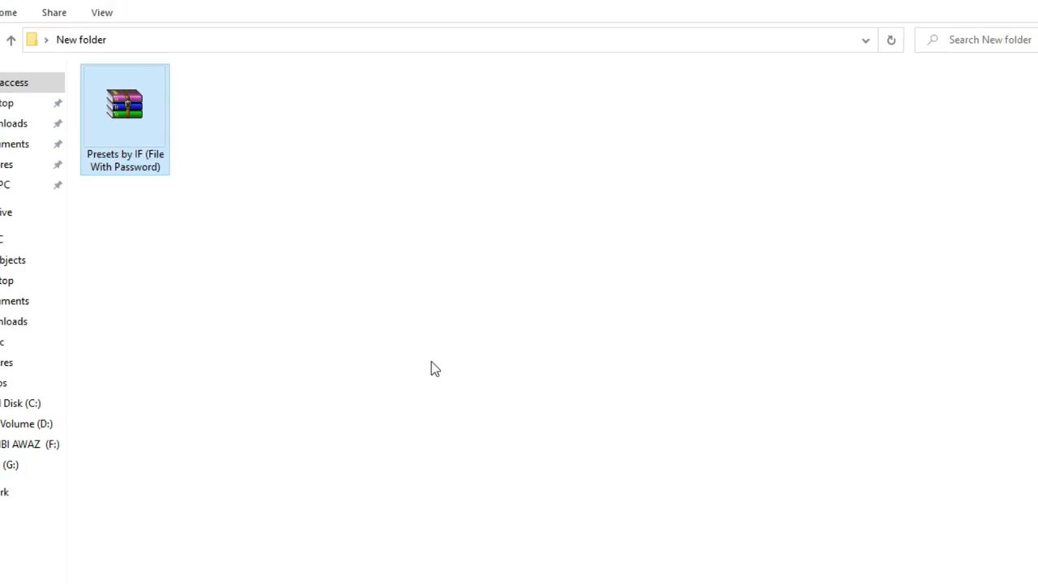
Open the extracted 'Presets by IF (File With Password)' folder and show its 56 files as large icons.
double_click(197, 153)
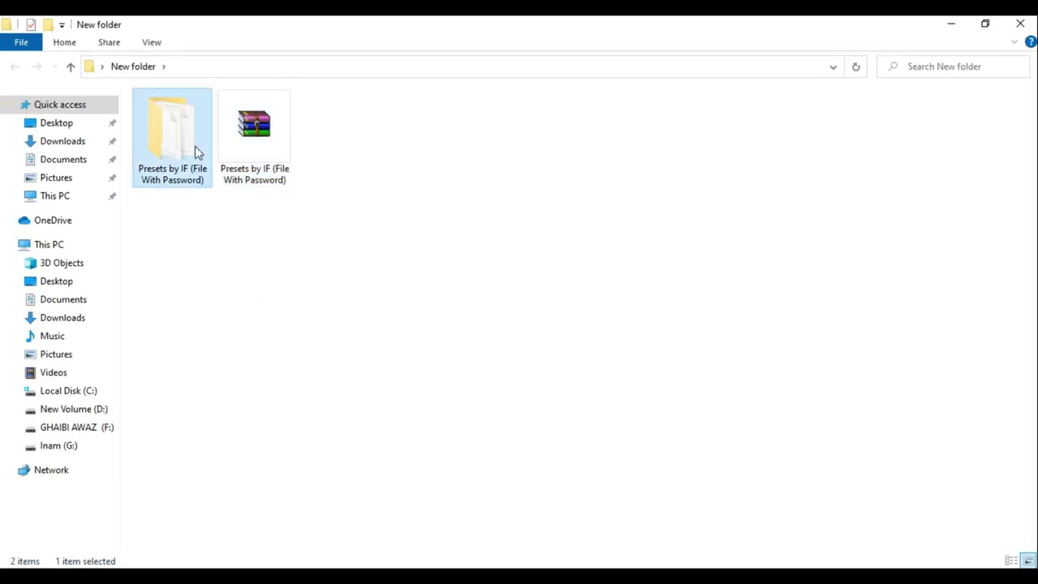
scroll(600, 244, "down", 10)
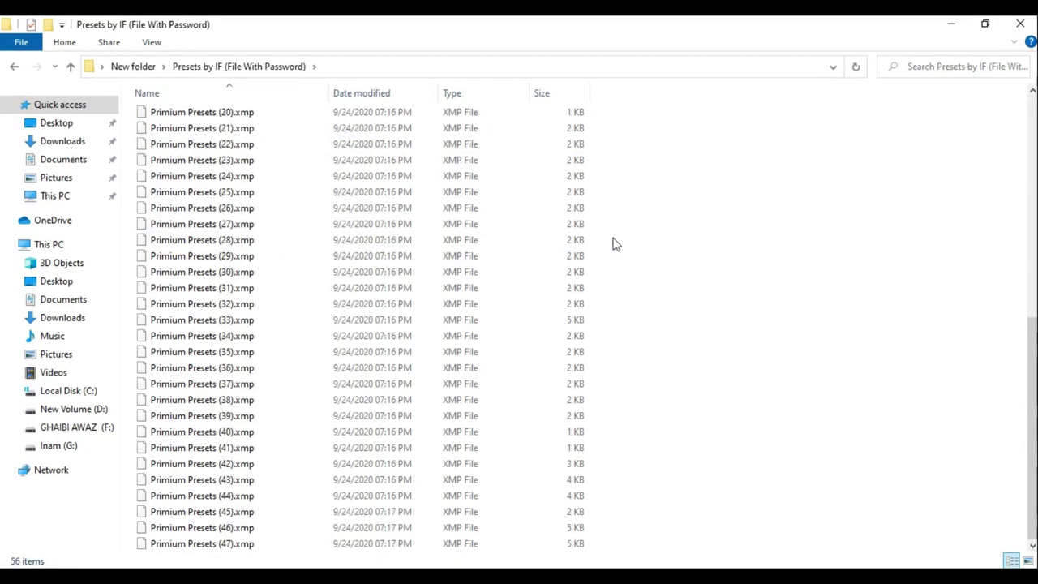
scroll(614, 244, "up", 10)
right_click(712, 244)
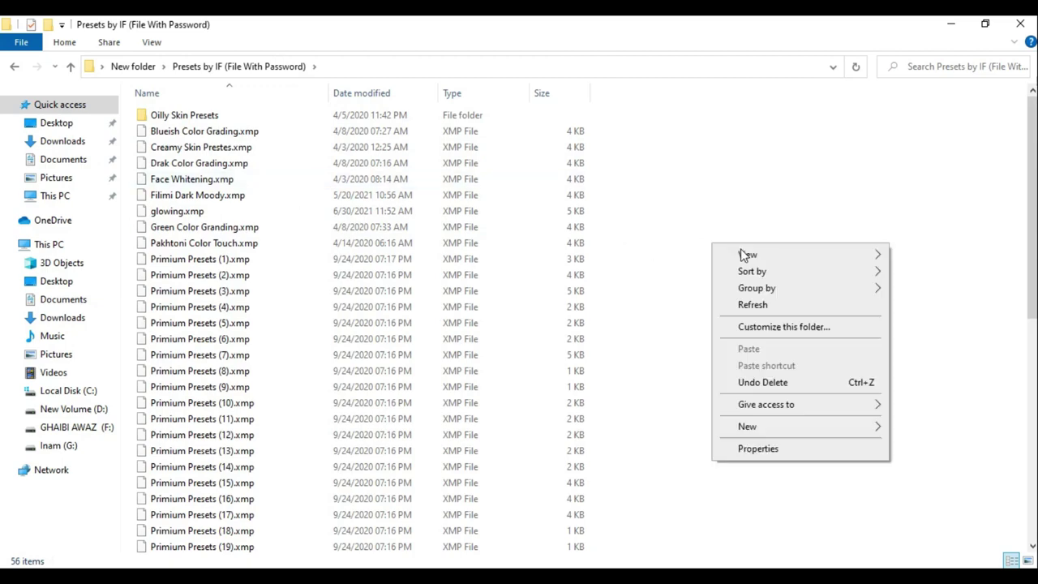
left_click(908, 267)
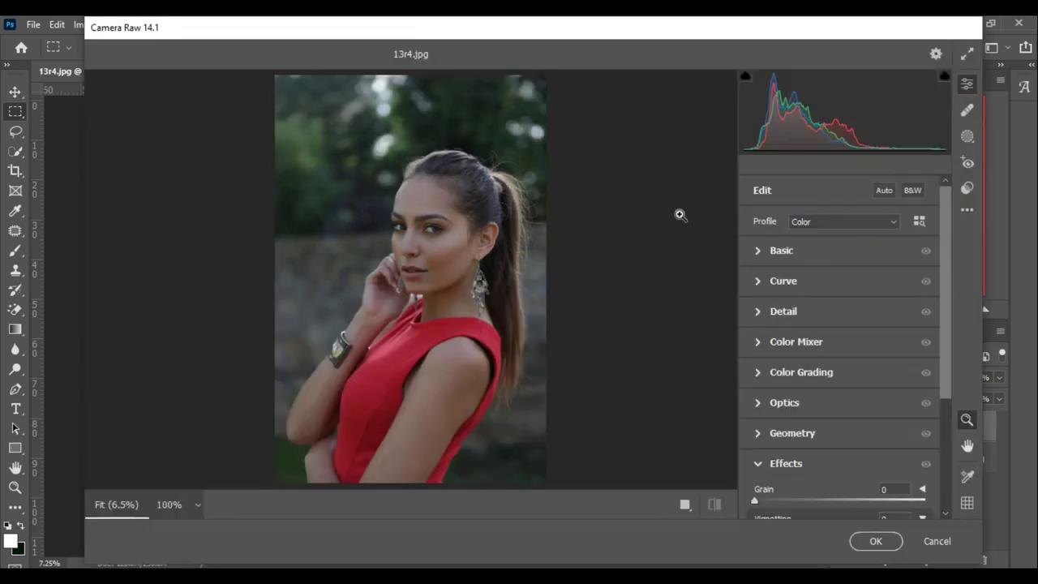
Set Exposure -0.50, Highlights -69, Shadows +100, Whites +57, Blacks -25, Texture +14, then begin masking.
left_click(762, 248)
left_click_drag(758, 253, 849, 246)
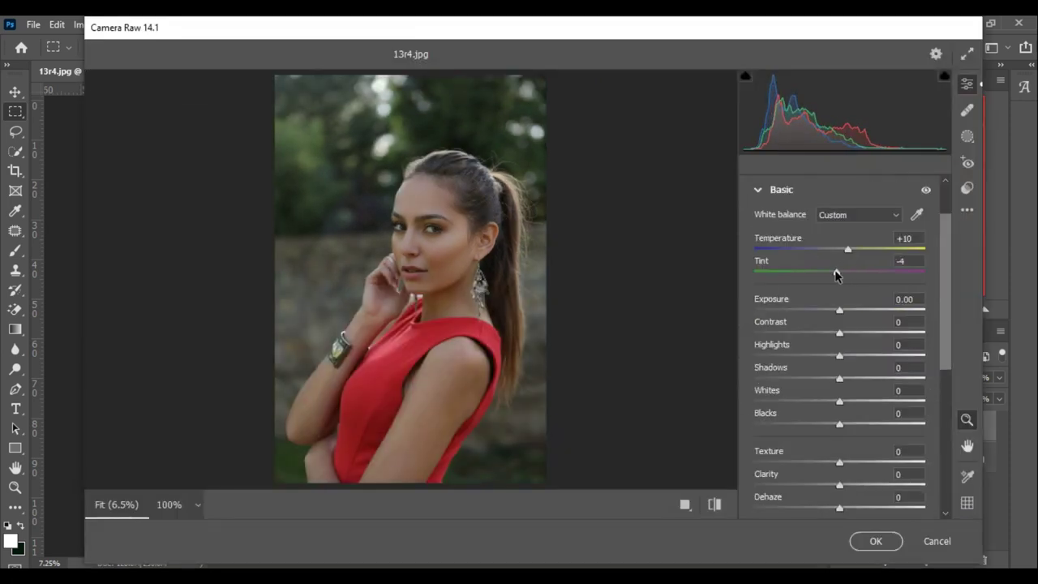
left_click_drag(839, 309, 832, 310)
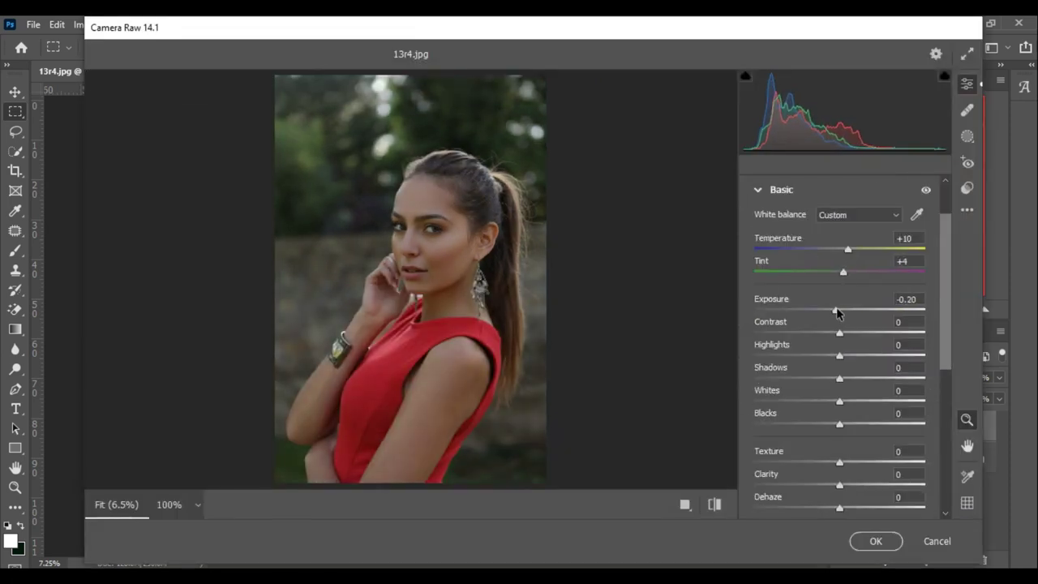
left_click(781, 356)
left_click_drag(856, 401, 887, 400)
left_click_drag(839, 423, 808, 428)
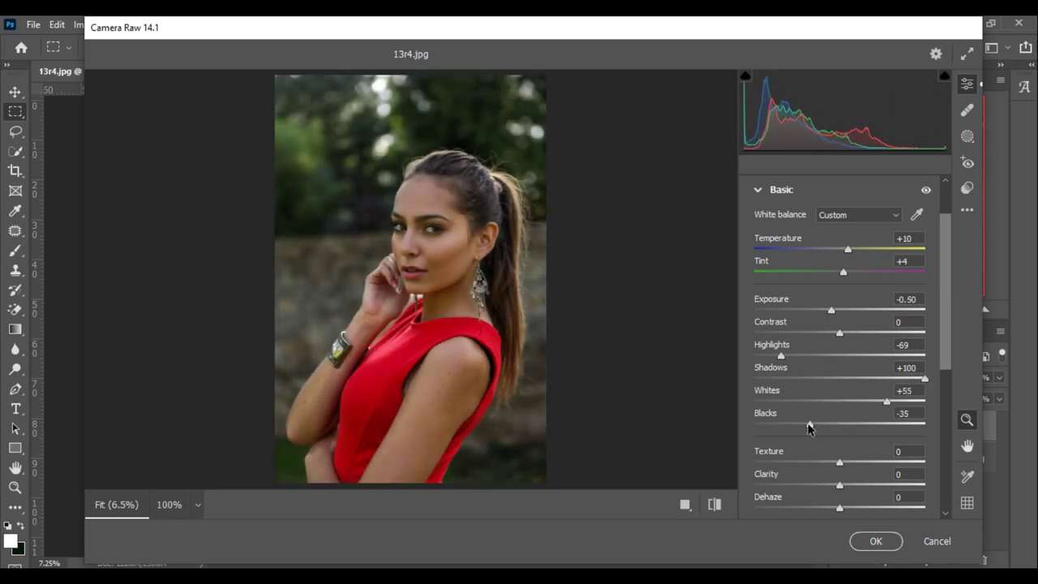
left_click_drag(844, 466, 856, 460)
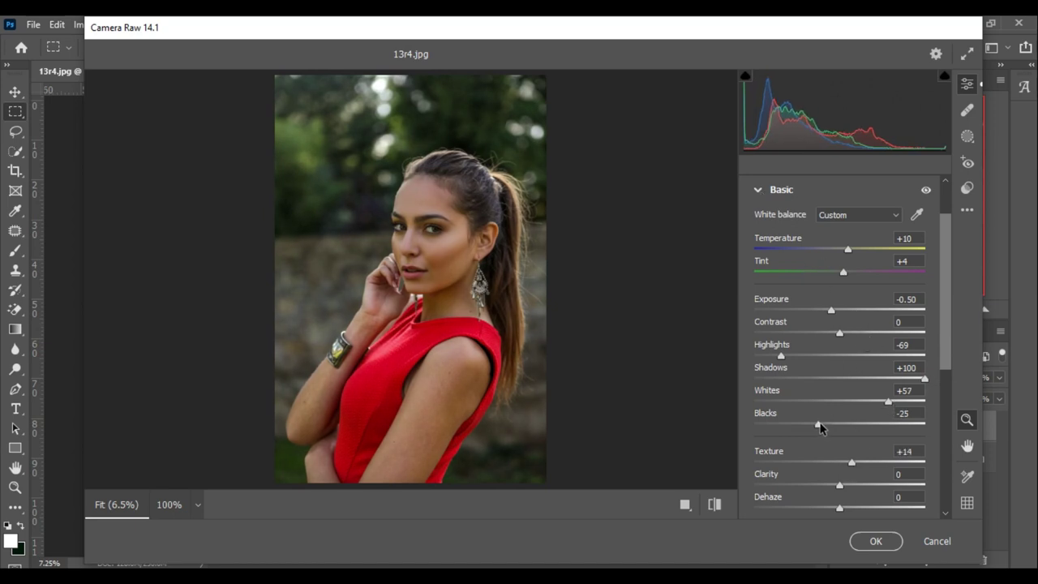
left_click(763, 189)
left_click(968, 139)
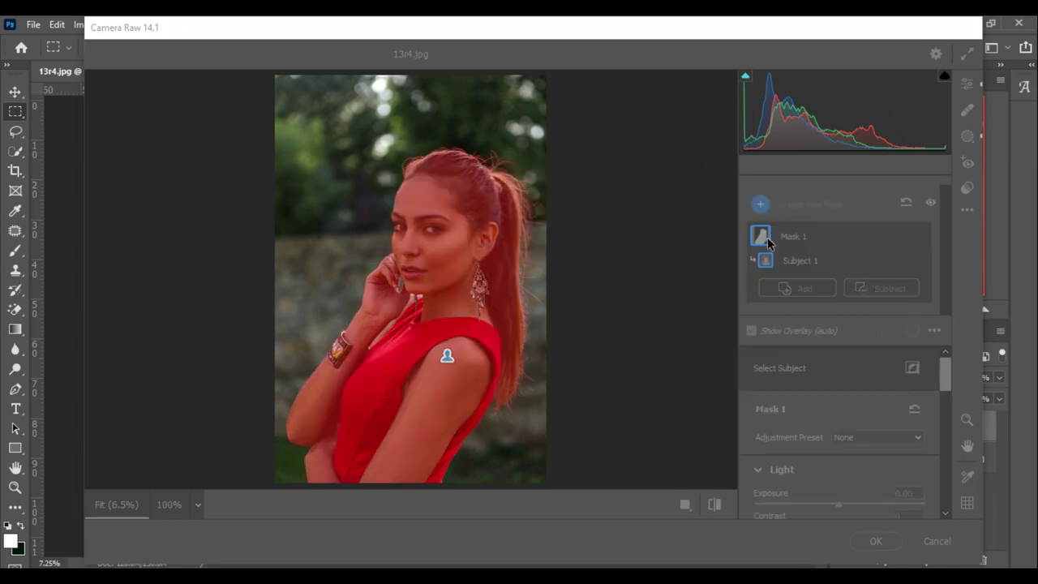
Make the masked background darker and desaturated, with Clarity -100, Temperature +95 and Tint +96.
scroll(857, 446, "down", 2)
scroll(858, 446, "down", 1)
mouse_move(838, 396)
left_mouse_down()
mouse_move(829, 397)
mouse_move(840, 425)
mouse_move(714, 452)
left_mouse_up()
scroll(846, 452, "down", 4)
scroll(841, 425, "down", 1)
scroll(841, 425, "down", 2)
scroll(847, 403, "up", 2)
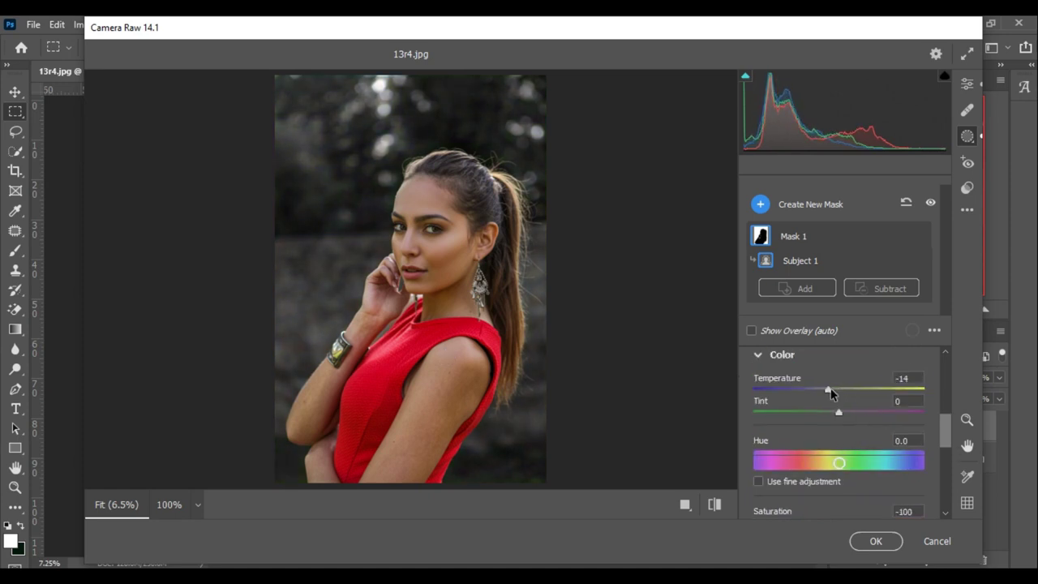
scroll(756, 454, "down", 2)
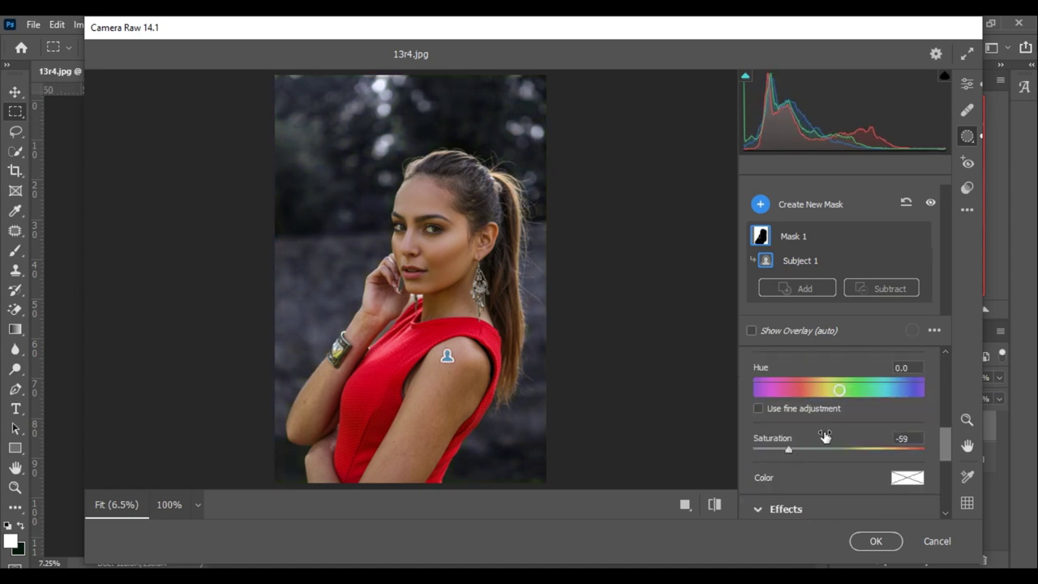
scroll(824, 438, "up", 2)
left_click_drag(840, 425, 896, 425)
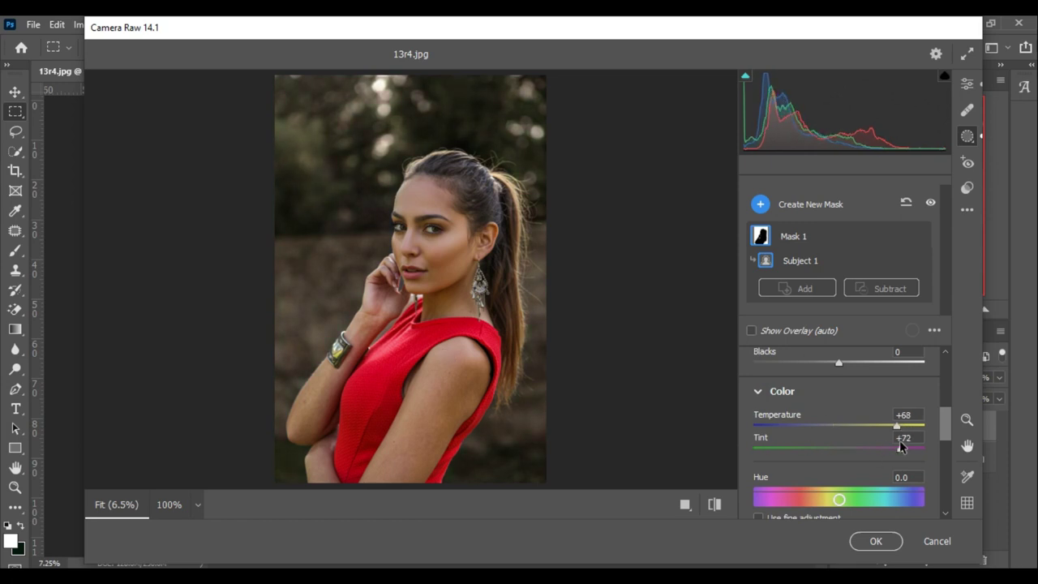
scroll(876, 430, "down", 1)
scroll(835, 441, "down", 4)
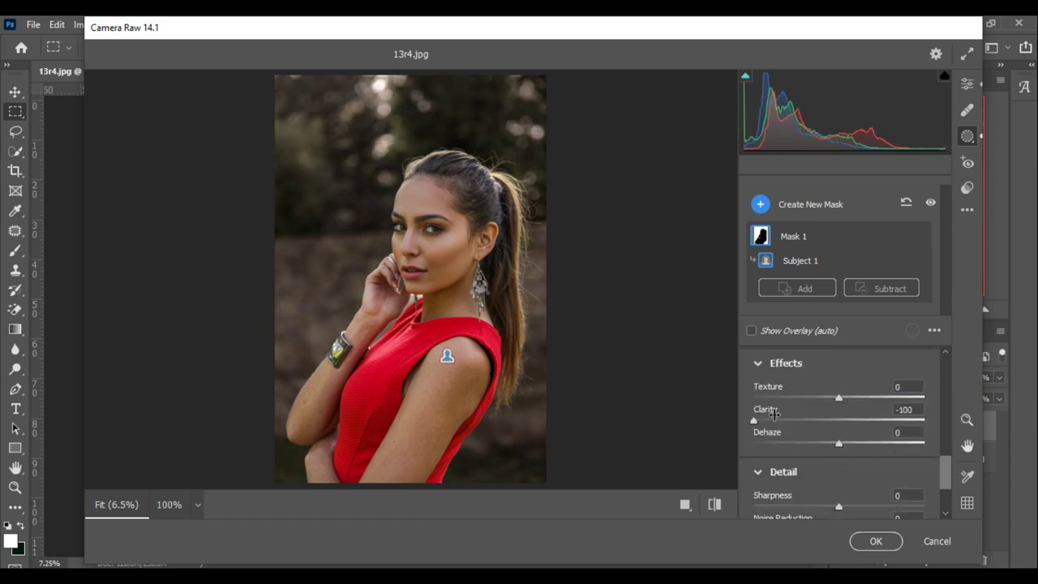
scroll(845, 394, "down", 2)
scroll(846, 395, "up", 7)
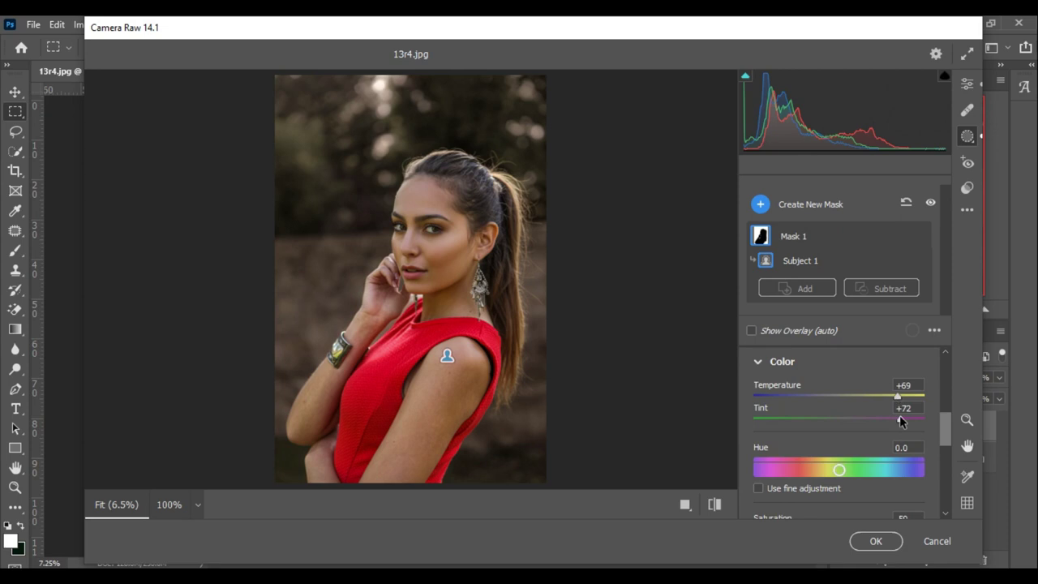
left_click_drag(897, 396, 920, 396)
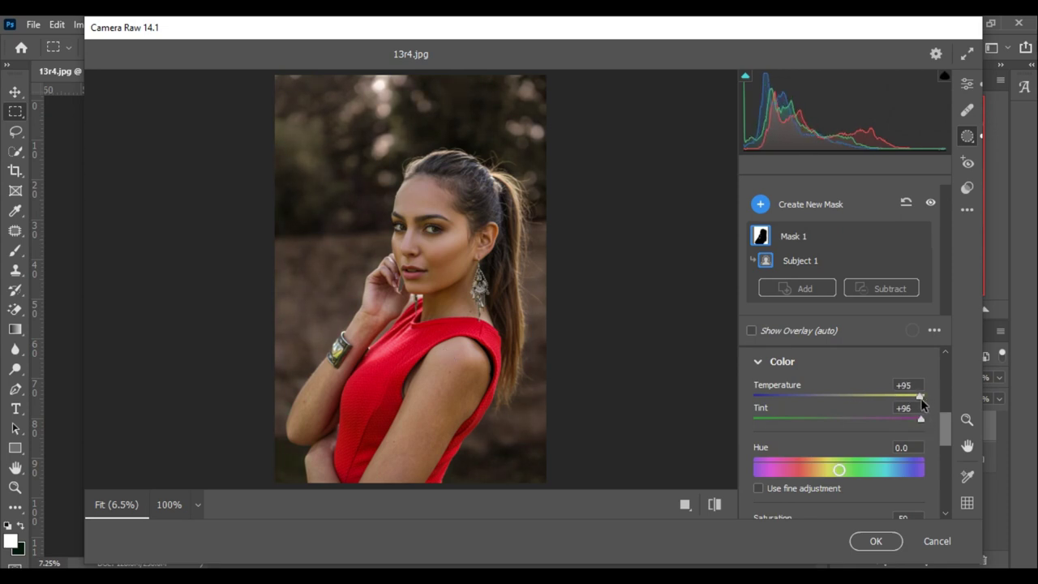
Add an edge-darkening vignette with its midpoint at 67.
left_click(967, 83)
left_click(790, 471)
left_click_drag(839, 351, 814, 353)
left_click_drag(839, 402, 867, 403)
Set Detail sharpening Masking to 89 and Noise Reduction to 15.
left_click(778, 283)
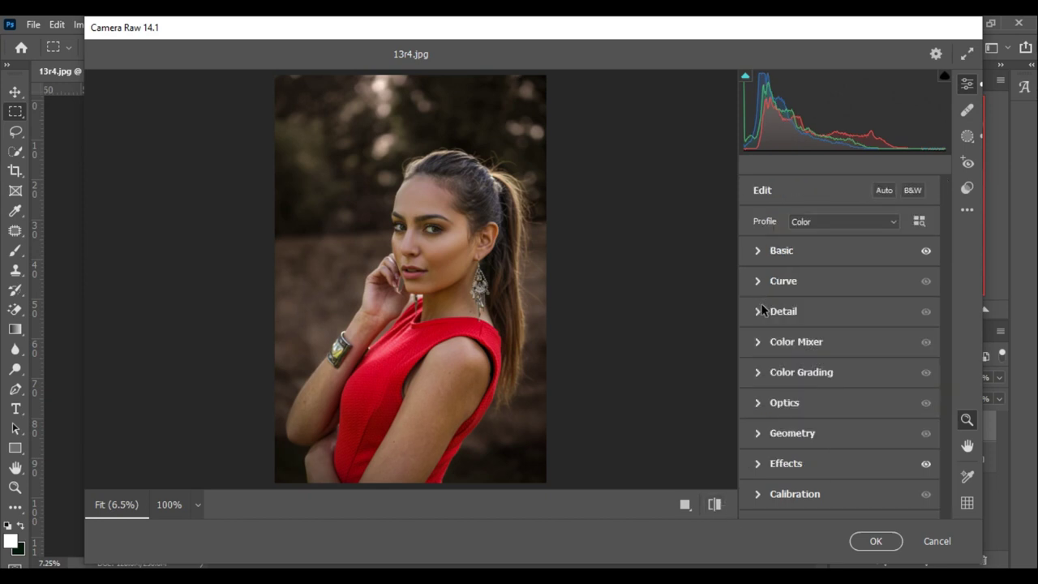
left_click(763, 308)
left_click_drag(754, 326, 906, 325)
left_click_drag(754, 359, 781, 360)
left_click(757, 221)
Add a point on the Point Curve for a gentle custom tone curve.
left_click(775, 311)
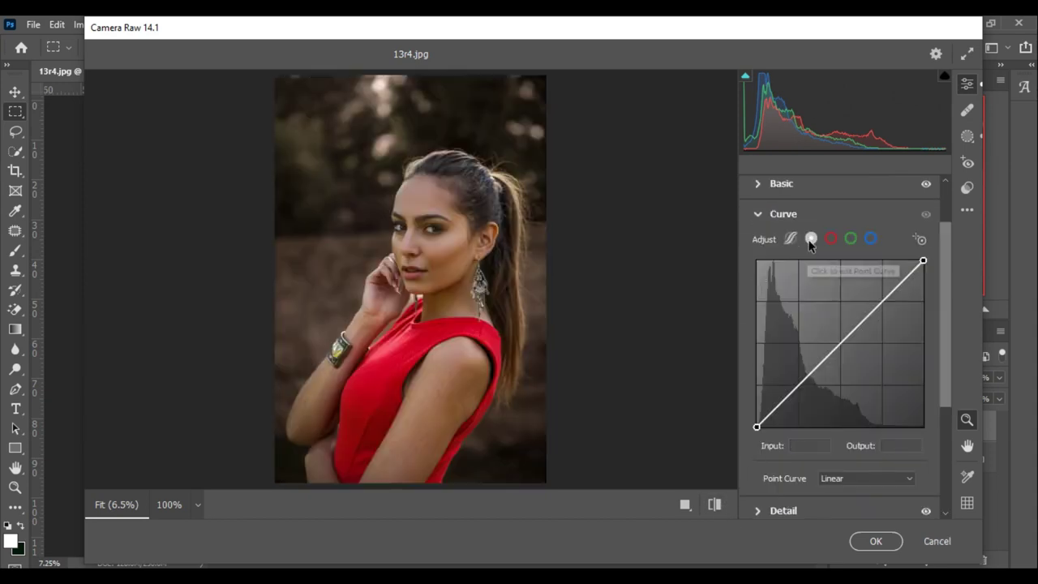
left_click_drag(791, 391, 793, 399)
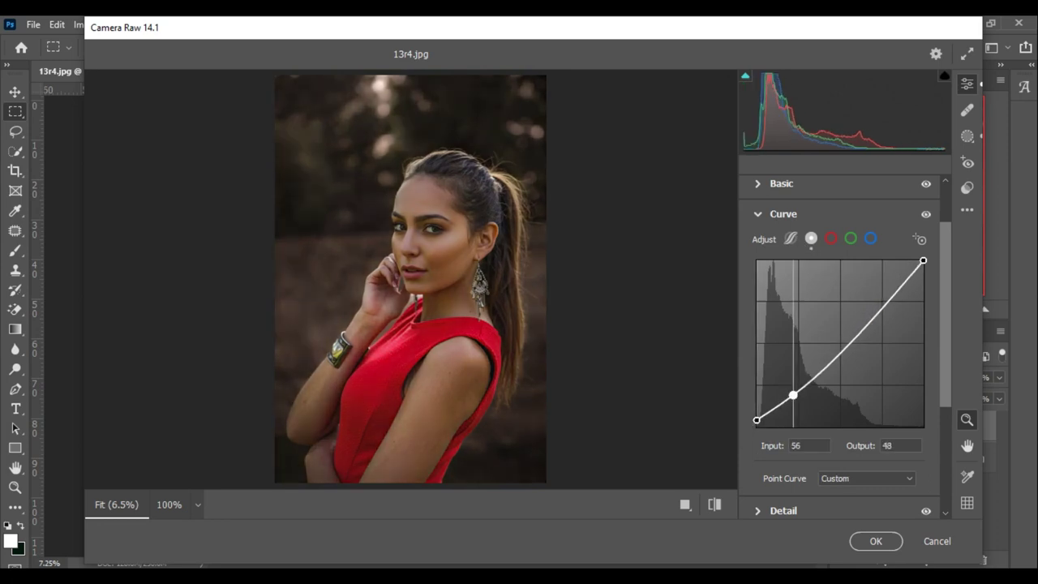
left_click(757, 213)
Refine Color Grading luminance and balance per tone range, with Blending 47.
left_click(757, 371)
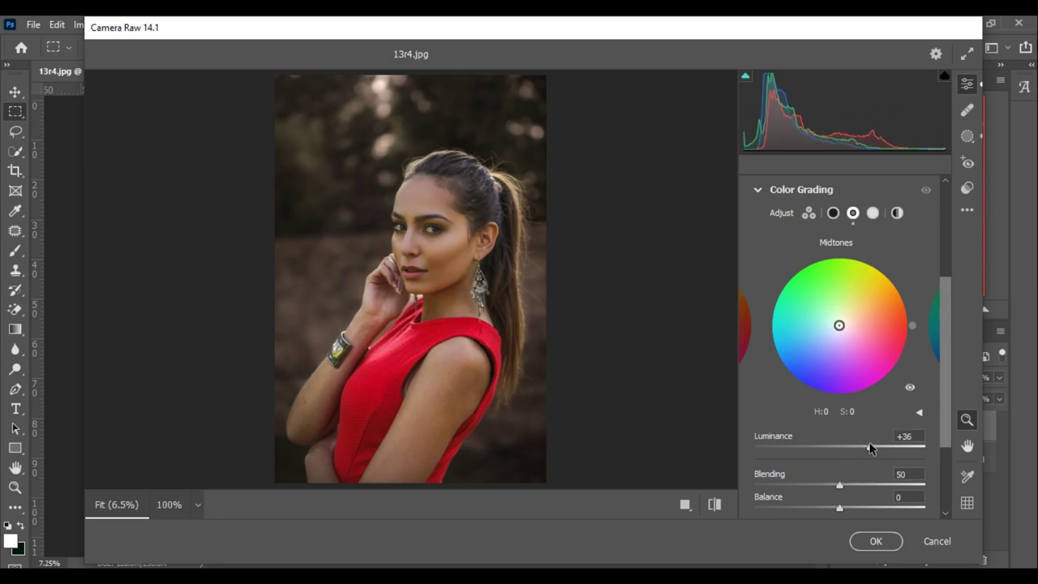
left_click(873, 212)
left_click_drag(842, 510, 816, 511)
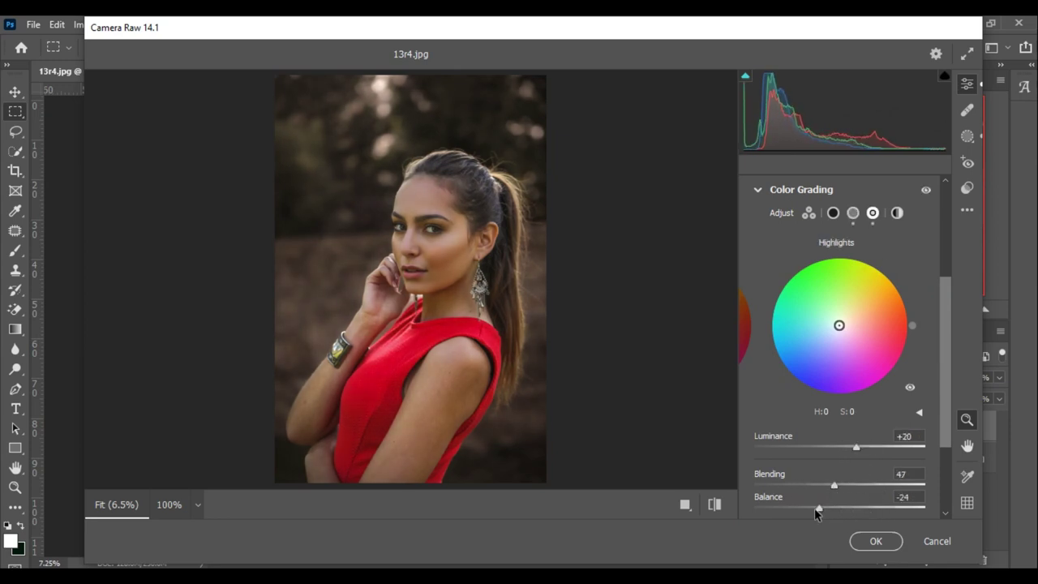
mouse_move(840, 447)
left_mouse_down()
mouse_move(868, 445)
mouse_move(846, 448)
left_mouse_up()
left_click(459, 304)
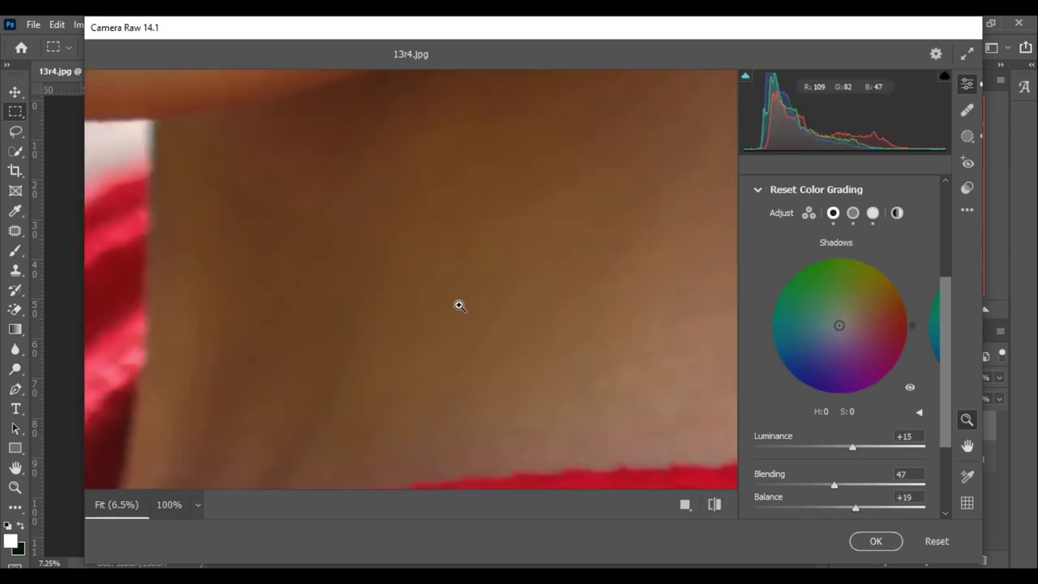
left_click(459, 303)
left_click(758, 189)
In the Color Mixer, shift Yellows hue to -63 and drop Aquas and Blues saturation to -100.
left_click(755, 341)
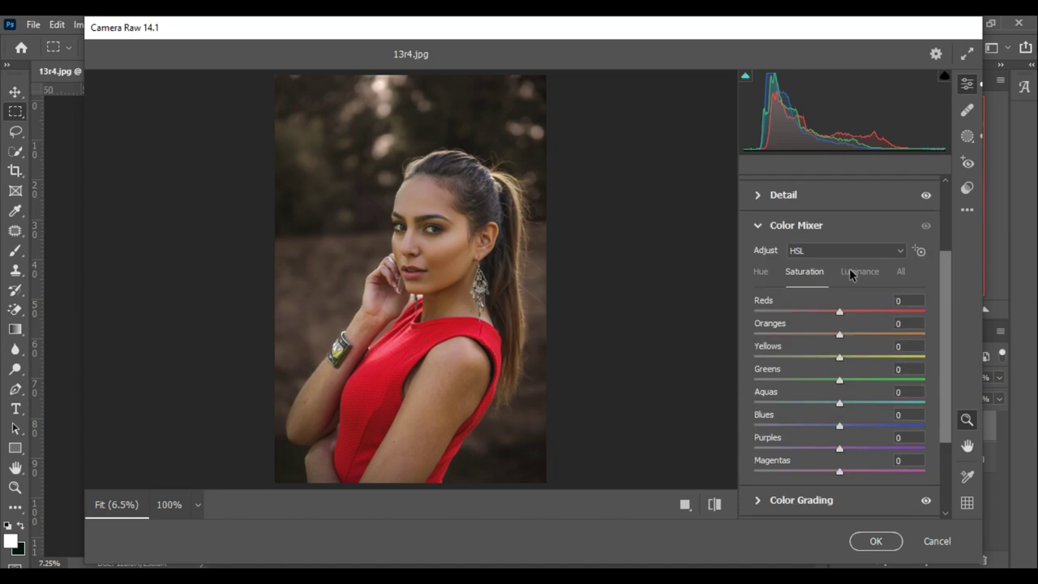
left_click_drag(840, 310, 829, 313)
left_click(804, 271)
left_click_drag(840, 356, 754, 357)
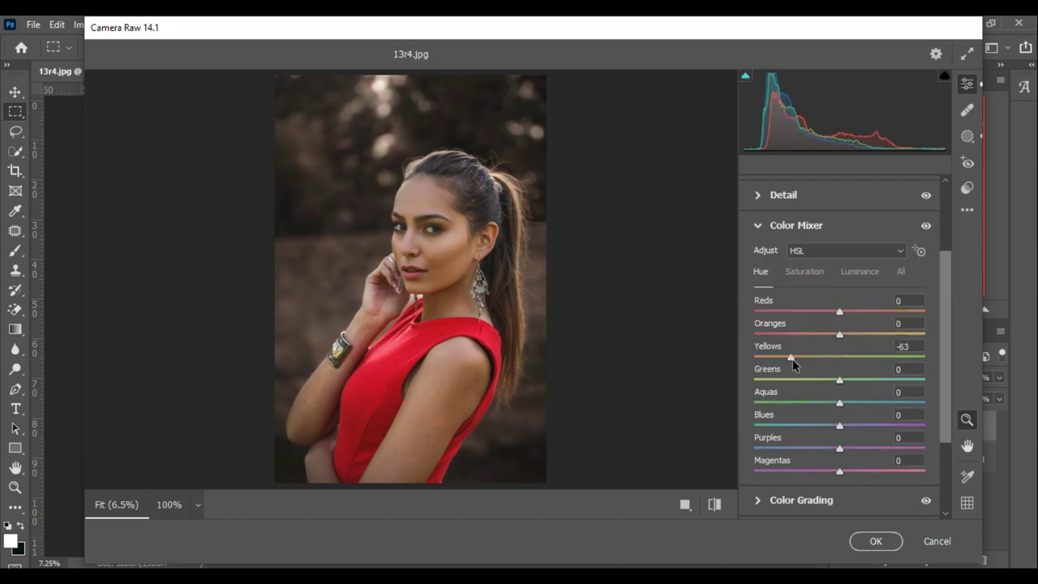
left_click(803, 271)
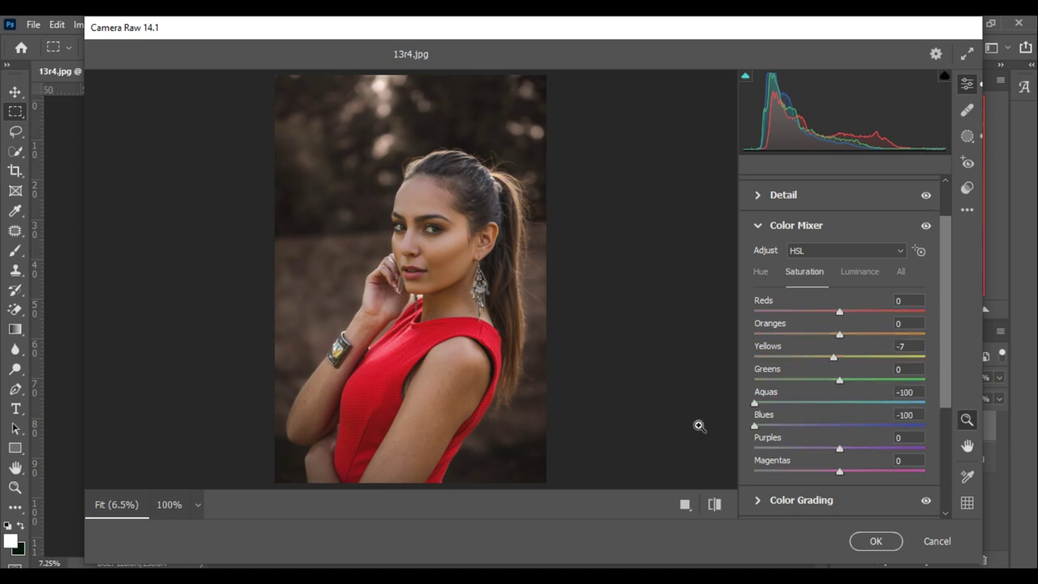
left_click(759, 227)
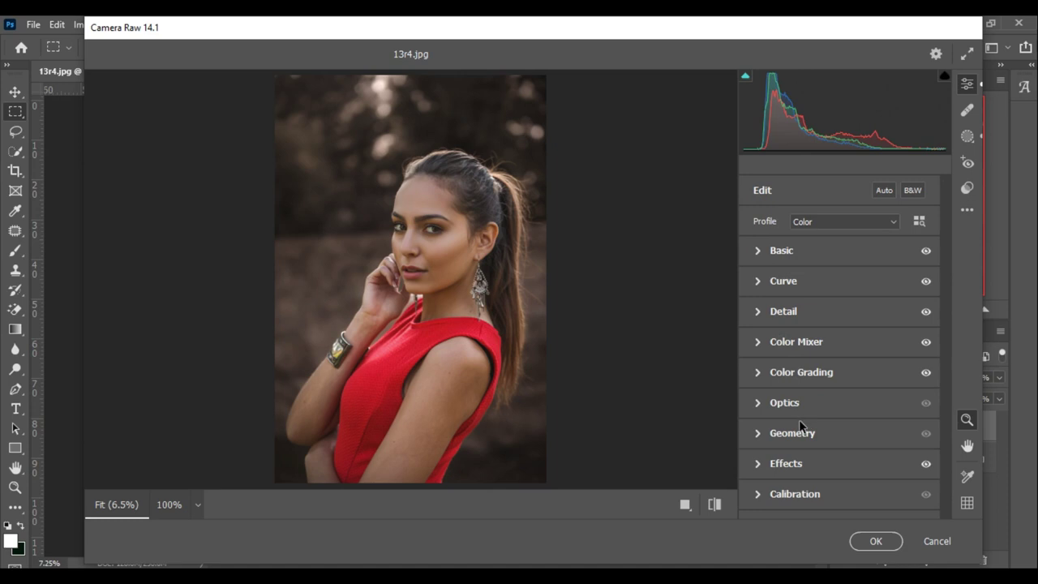
Raise the Calibration primary hues to Red +18, Green +18 and Blue +12.
left_click(790, 489)
mouse_move(839, 366)
left_mouse_down()
mouse_move(862, 366)
mouse_move(843, 366)
mouse_move(858, 344)
left_mouse_up()
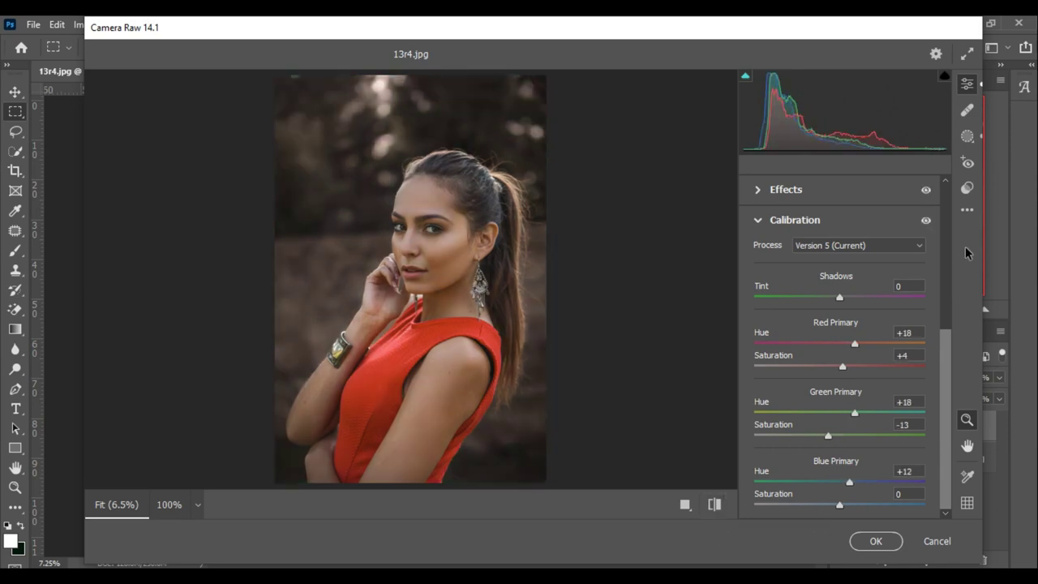
left_click(967, 209)
Create a Camera Raw preset named 'Orange moody'.
left_click(843, 307)
type("Orange moody Effect")
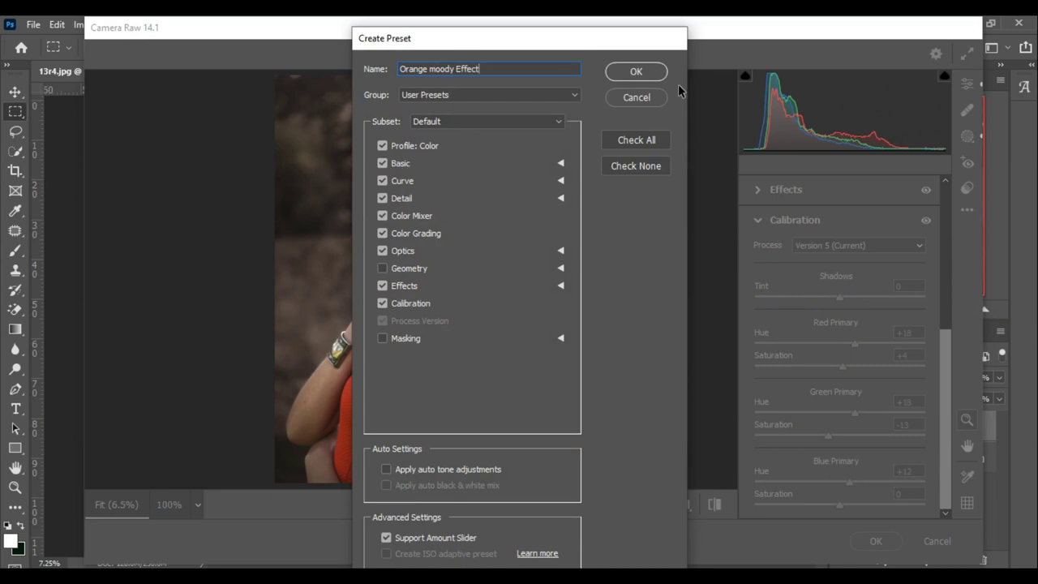
left_click(651, 73)
left_click(966, 209)
Save the settings as 'Orange moody Effect.xmp' on the Desktop and apply the filter.
left_click(876, 401)
left_click(629, 114)
type("Orange moo")
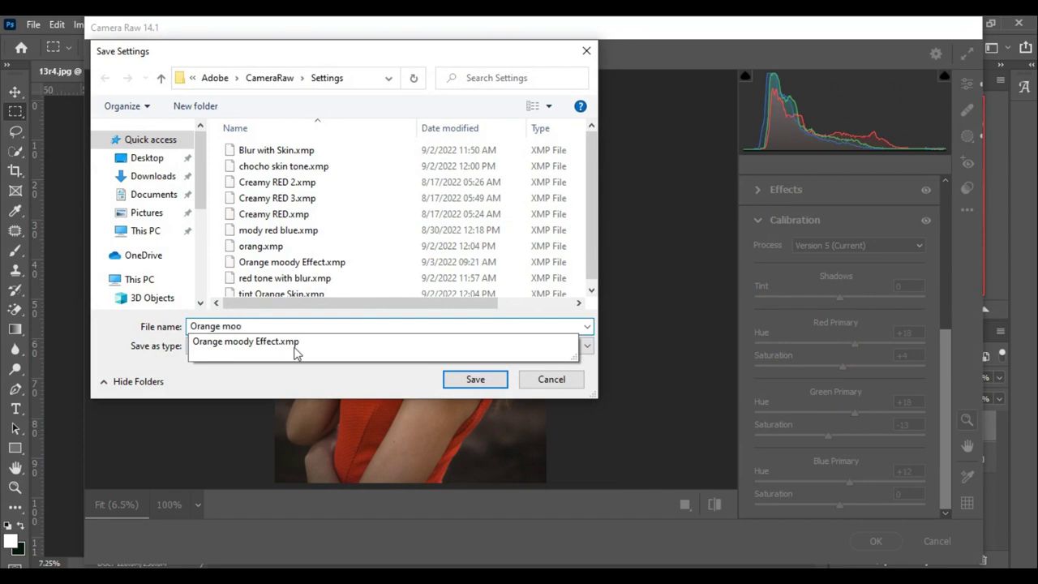
left_click(297, 351)
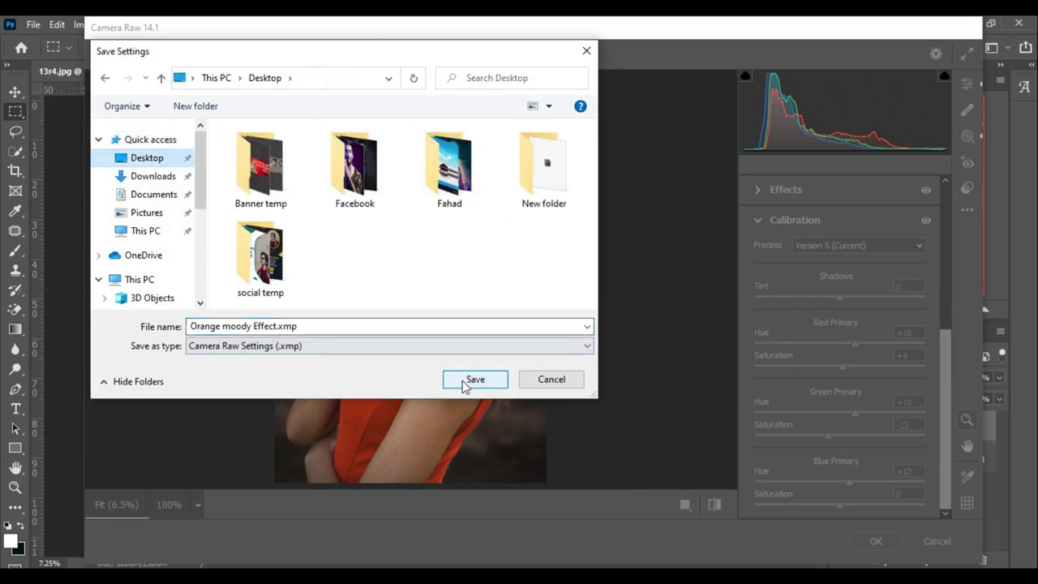
left_click(465, 386)
left_click(880, 538)
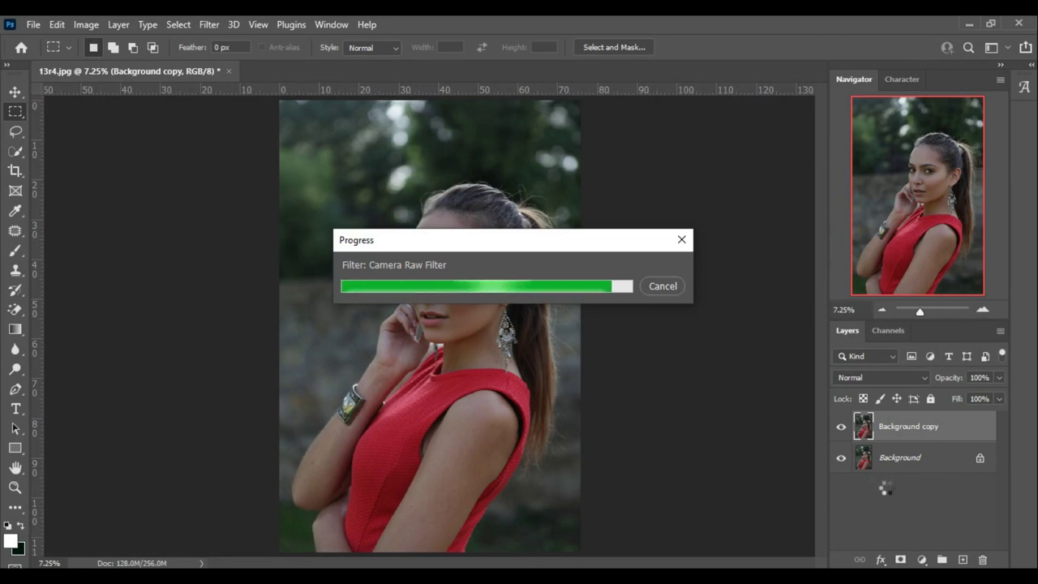
Dodge the highlights on the nose, jaw, skin near the ear, upper arm and shoulder.
left_click(881, 309)
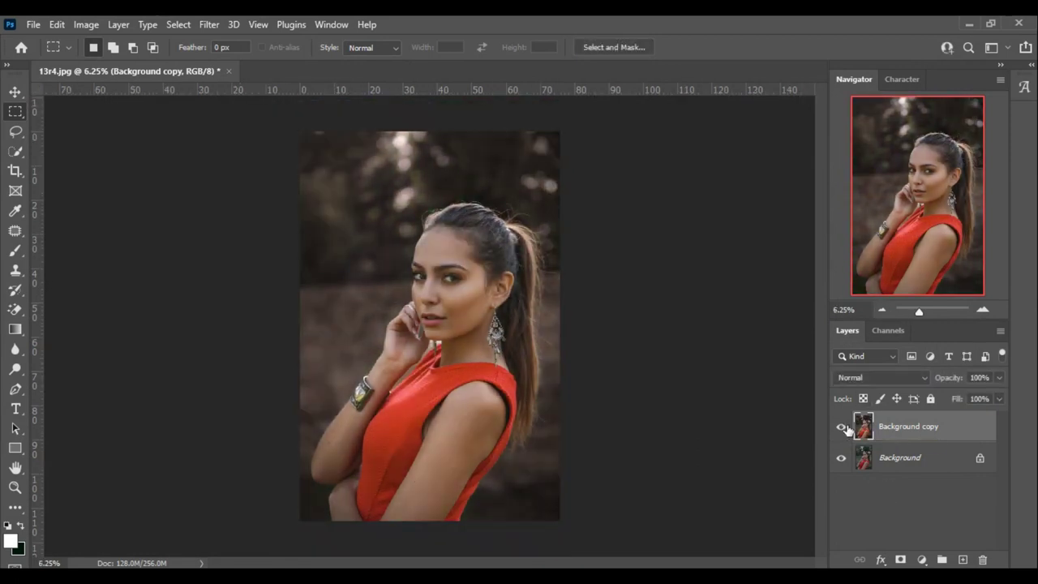
scroll(400, 286, "up", 3)
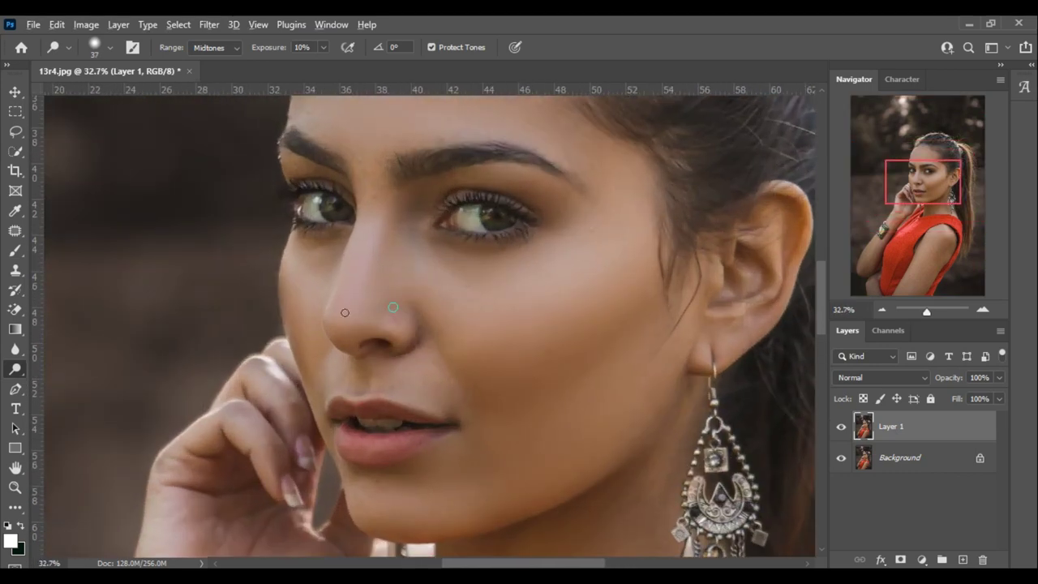
left_click_drag(369, 285, 366, 234)
left_click_drag(510, 332, 532, 305)
scroll(559, 306, "down", 2)
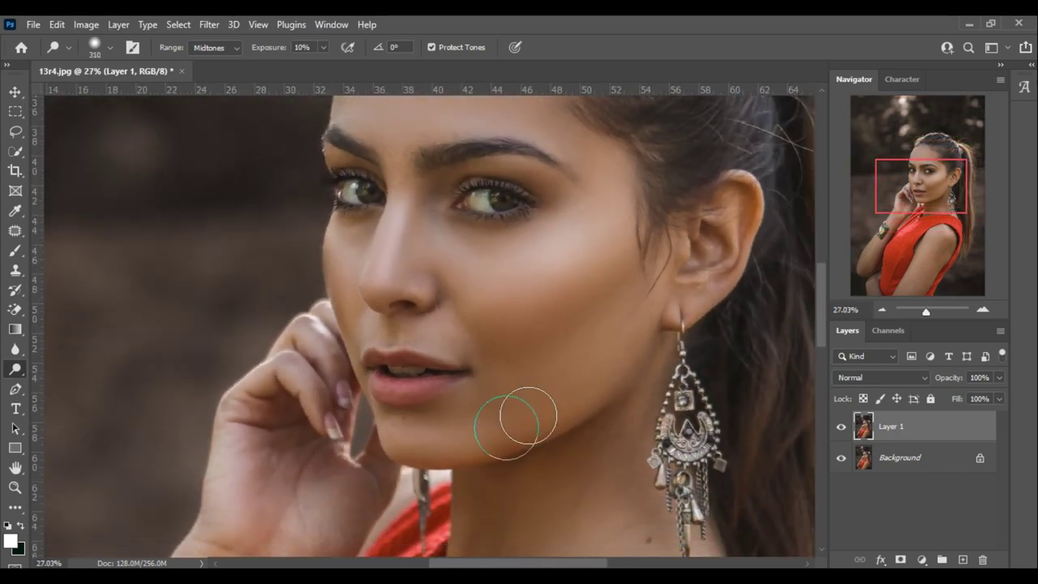
scroll(454, 373, "up", 3)
left_click_drag(476, 301, 416, 232)
scroll(416, 232, "down", 2)
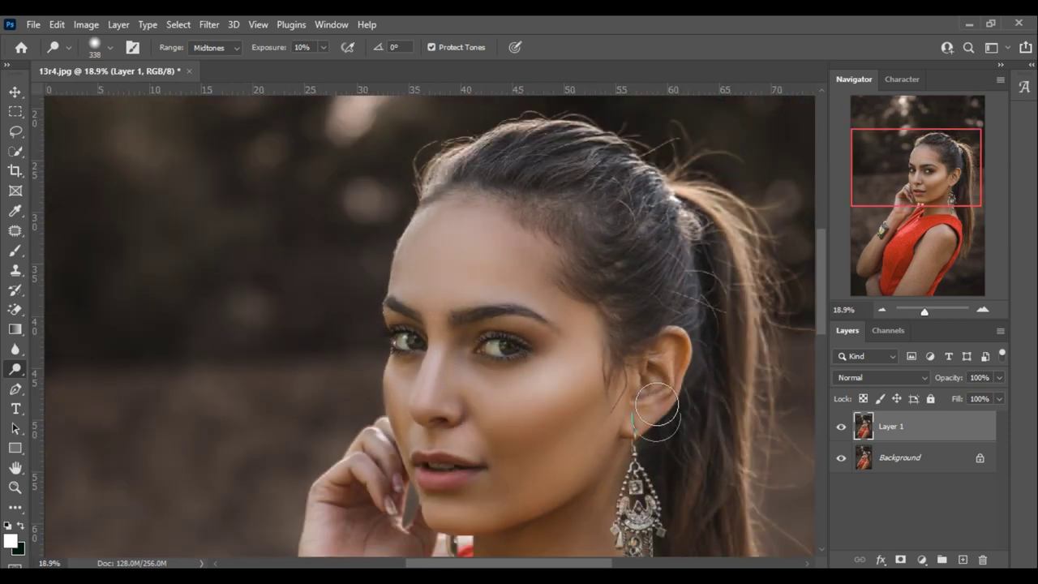
left_click_drag(568, 389, 554, 413)
scroll(554, 413, "down", 4)
scroll(568, 262, "down", 2)
left_click_drag(621, 283, 598, 343)
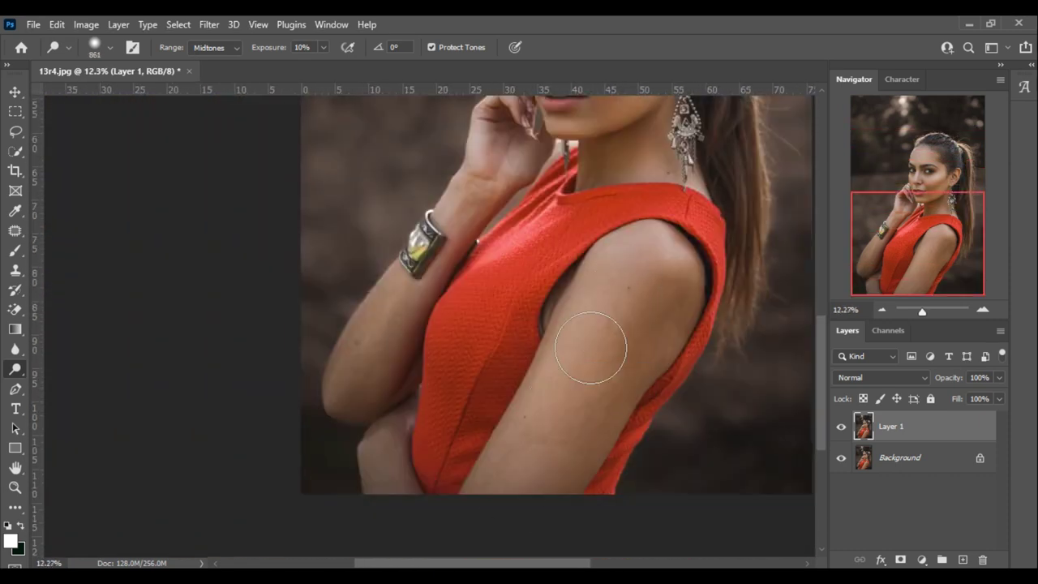
scroll(540, 390, "up", 3)
scroll(540, 389, "down", 2)
left_click_drag(359, 446, 436, 372)
scroll(472, 236, "up", 2)
scroll(472, 236, "up", 2)
Burn the shadows along the arm and jaw with the Burn Tool.
right_click(14, 369)
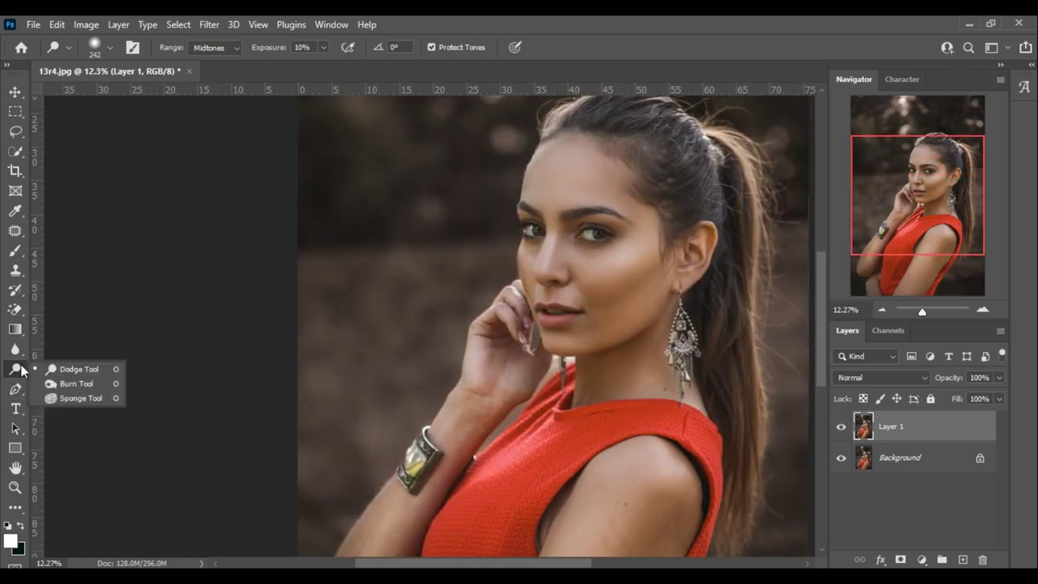
left_click(73, 378)
scroll(577, 504, "down", 3)
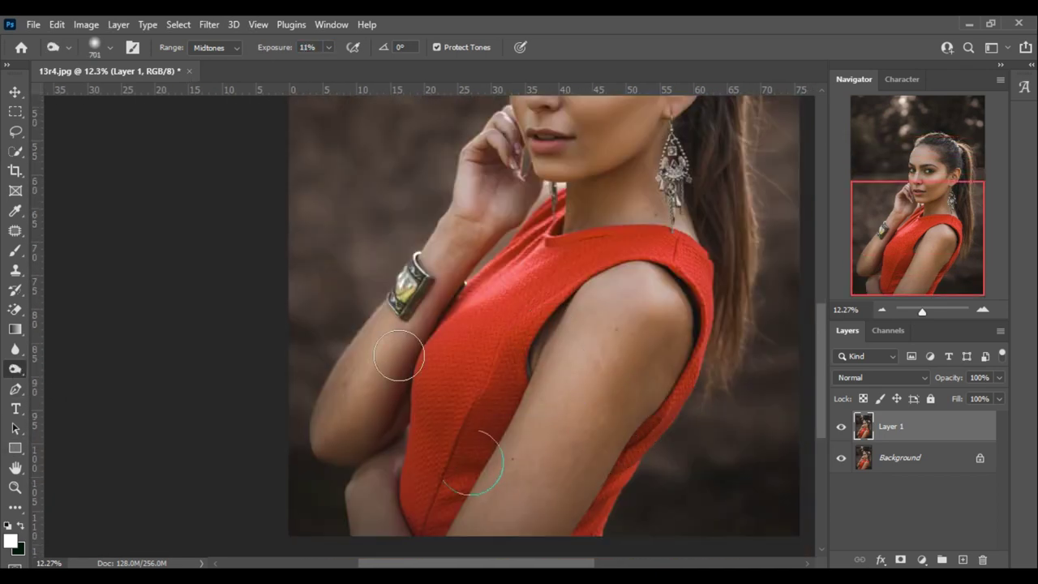
scroll(673, 364, "up", 3)
scroll(581, 341, "up", 1)
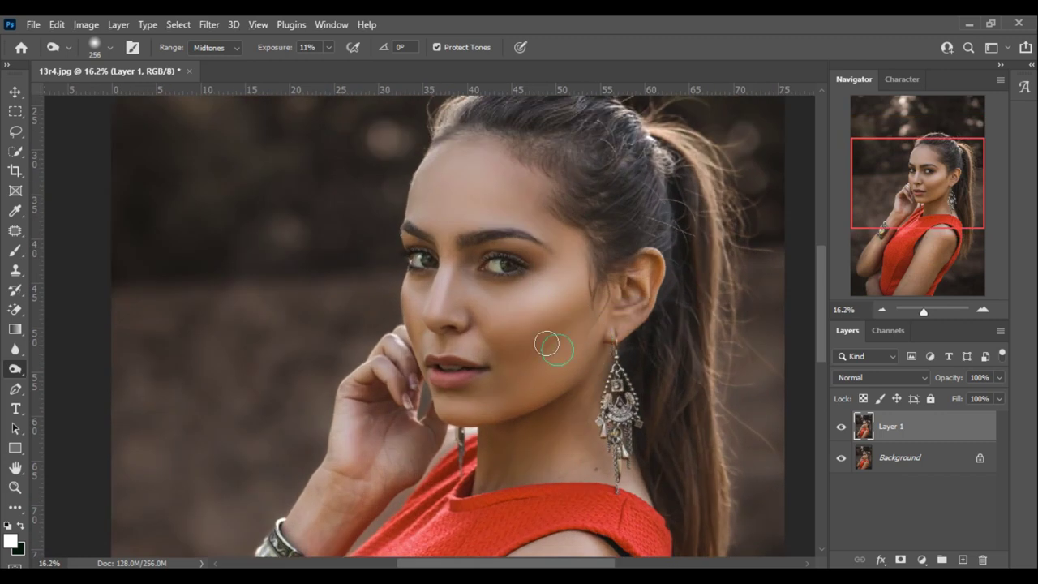
key("b")
scroll(271, 306, "up", 2)
Smooth the skin on the face and arm with the Mixer Brush, using a smaller brush for the arm.
scroll(381, 286, "up", 1)
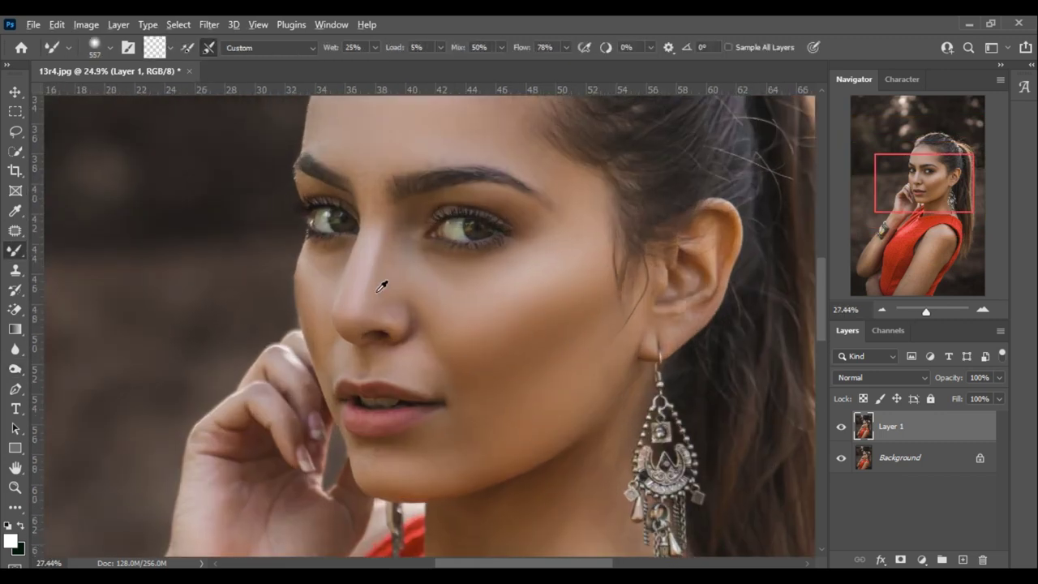
scroll(381, 285, "up", 1)
scroll(433, 341, "up", 1)
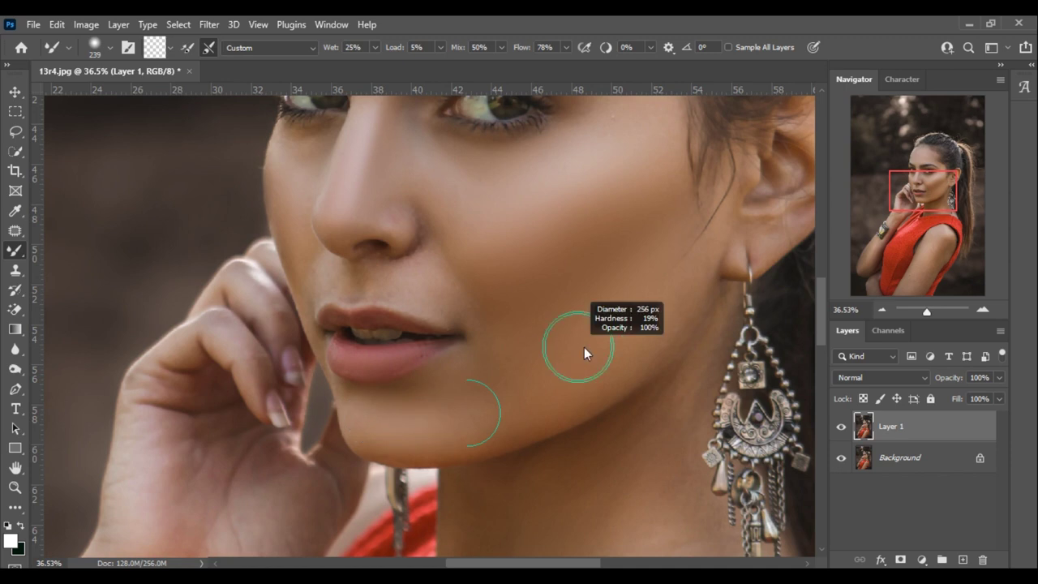
scroll(577, 369, "down", 2)
scroll(540, 486, "down", 2)
scroll(501, 438, "down", 2)
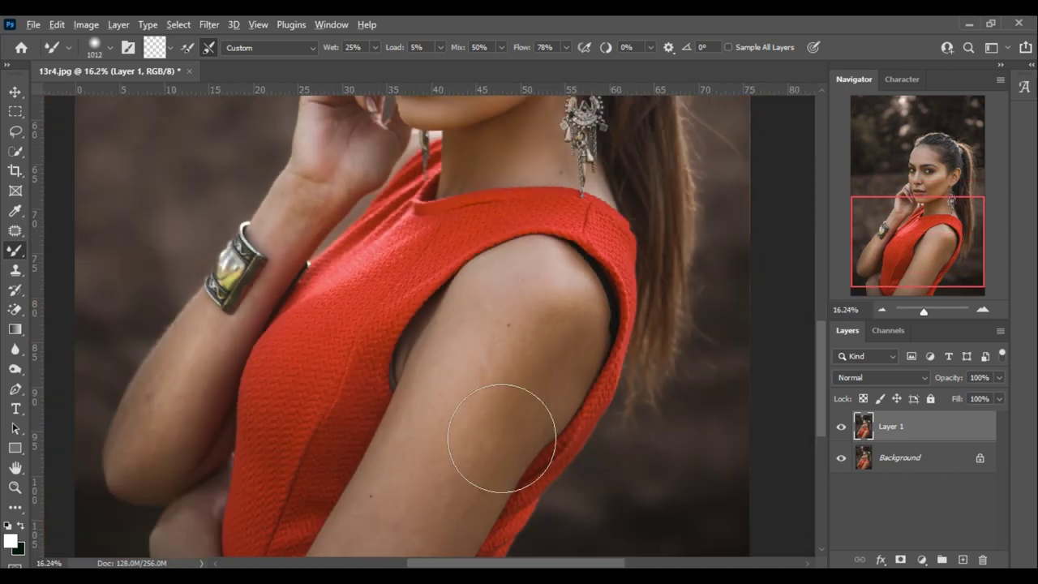
scroll(517, 349, "down", 2)
key("bracketleft")
key("bracketleft")
key("bracketleft")
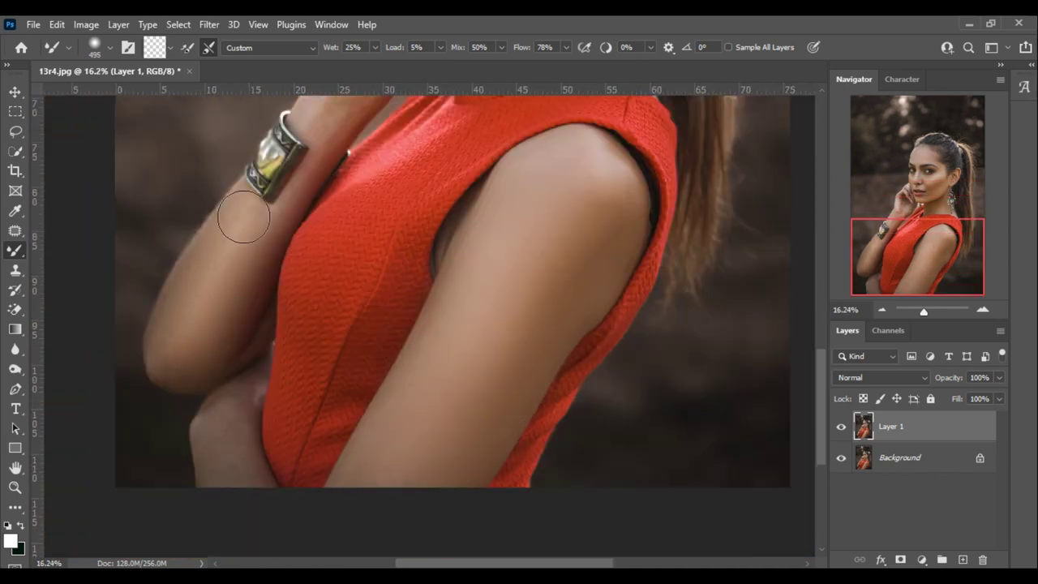
scroll(308, 191, "up", 2)
scroll(324, 179, "up", 2)
scroll(300, 211, "down", 3)
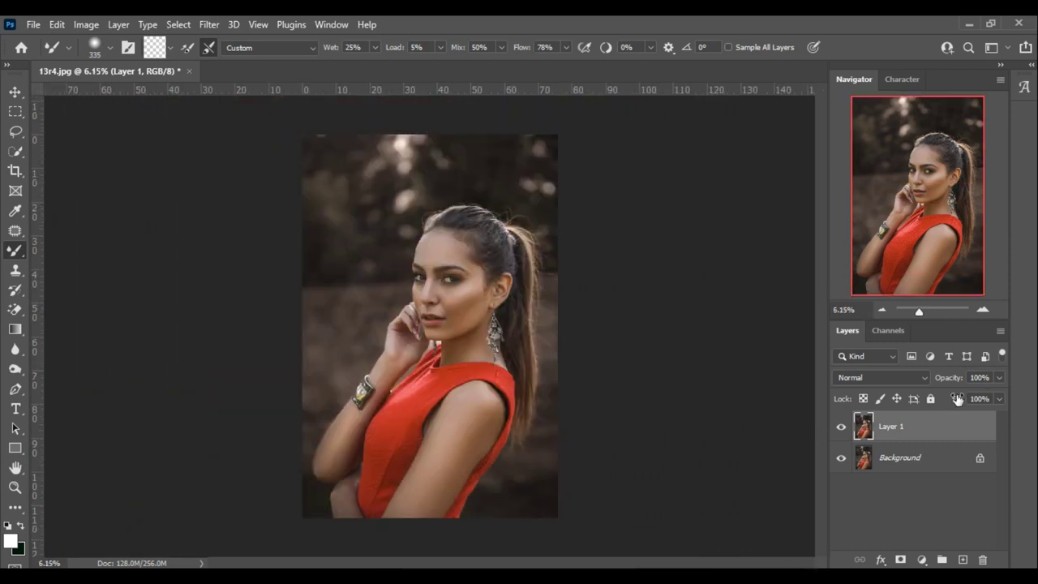
Compare the retouch layer on and off, then merge it into the photo.
left_click(842, 425)
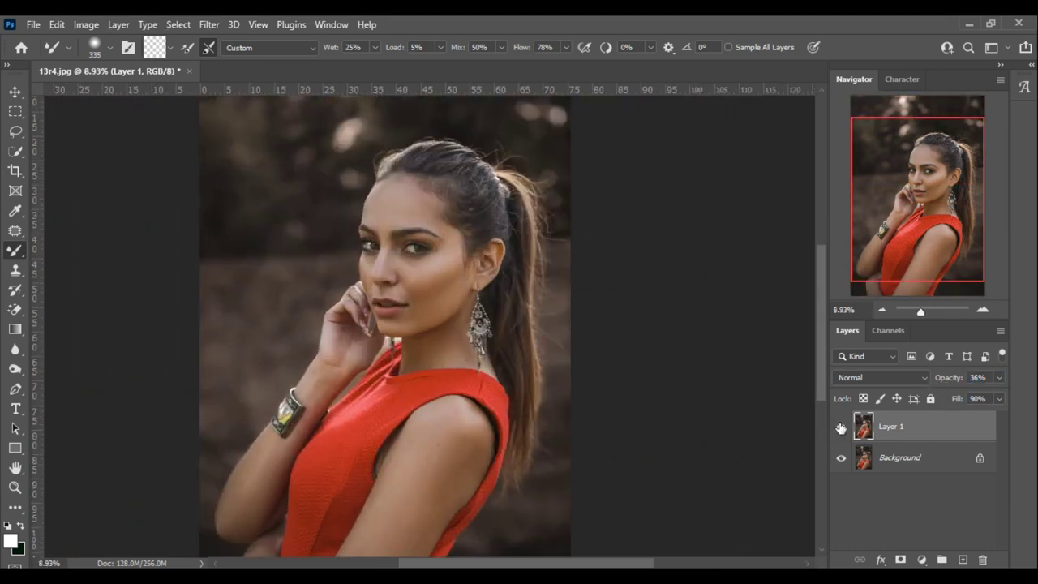
key("ctrl+minus")
key("ctrl+minus")
left_click(841, 427)
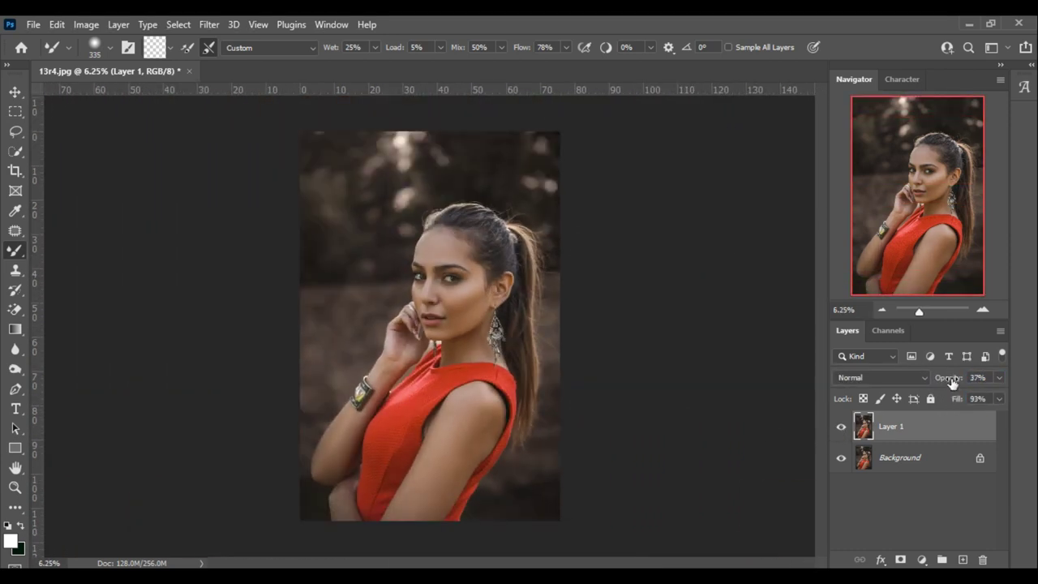
key("Delete")
Create a new empty layer and draw a white radial gradient glow on it.
key("ctrl+shift+alt+n")
key("g")
mouse_move(332, 315)
left_mouse_down()
mouse_move(361, 314)
mouse_move(327, 278)
left_mouse_up()
Set the glow to Screen blending and enlarge it over the portrait's left side.
key("v")
left_click(881, 377)
left_click(876, 357)
left_click_drag(400, 192, 412, 182)
left_click_drag(412, 181, 447, 131)
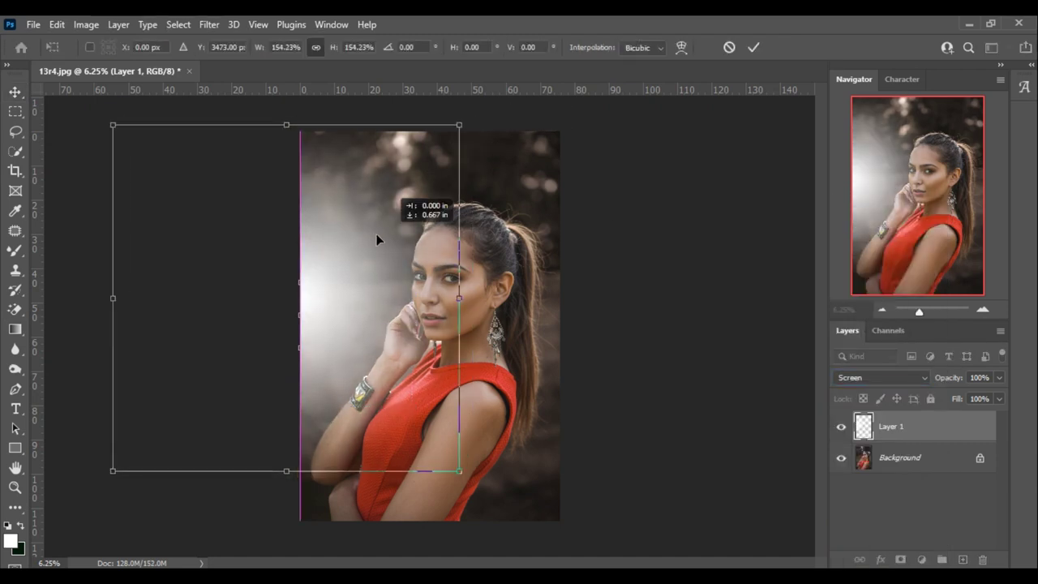
key("Return")
Set the glow to 30% opacity, duplicate it, then flatten the image to one layer.
type("0")
key("Return")
key("m")
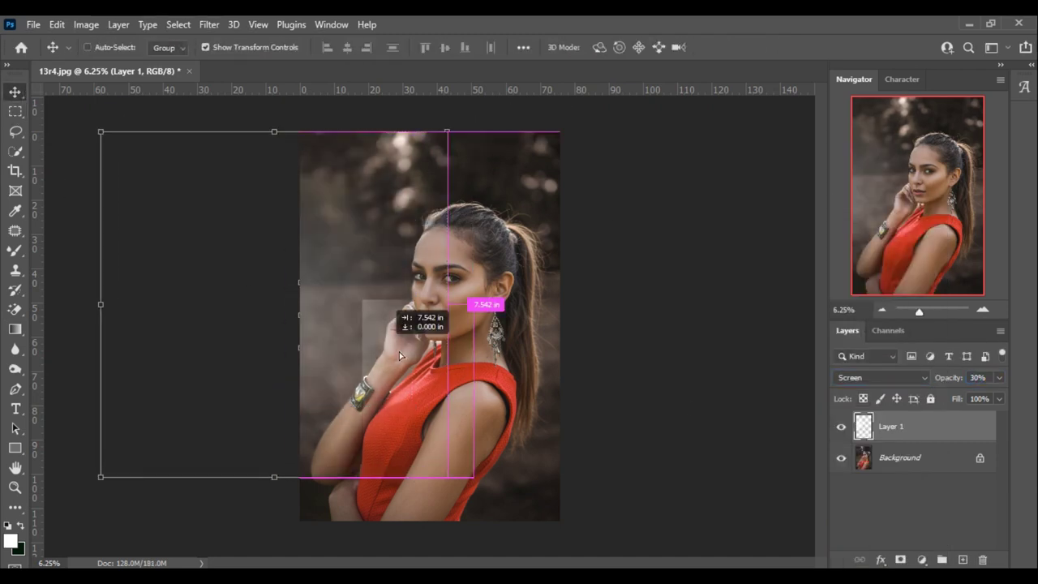
left_click_drag(398, 355, 407, 355)
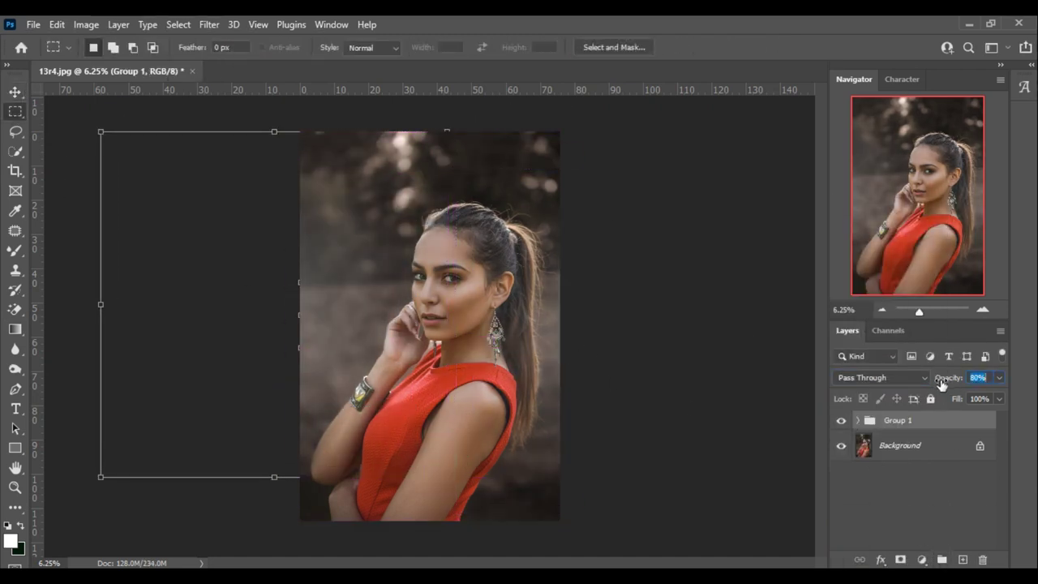
left_click(841, 420)
left_click(841, 420)
key("ctrl+0")
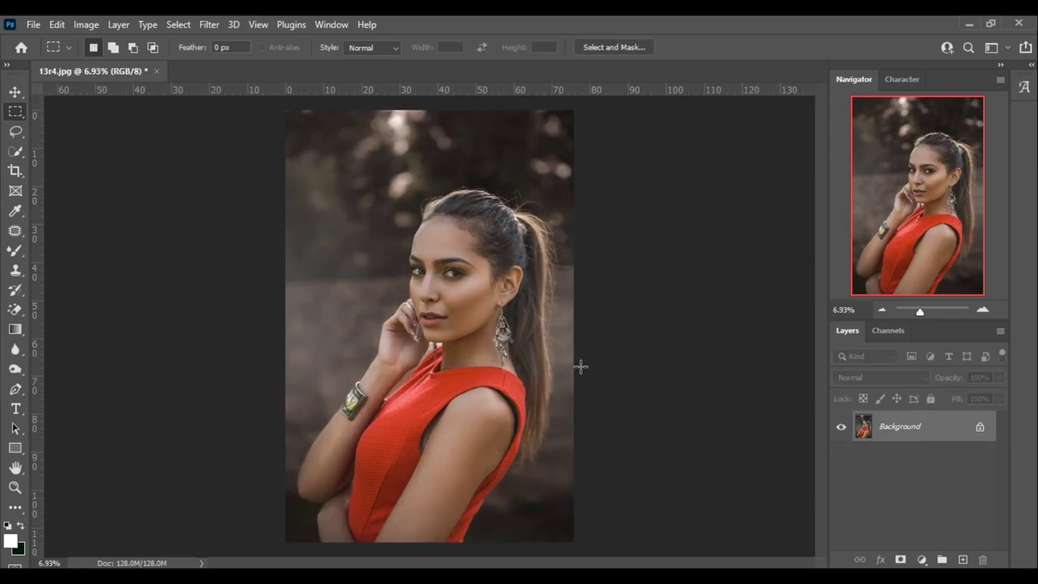